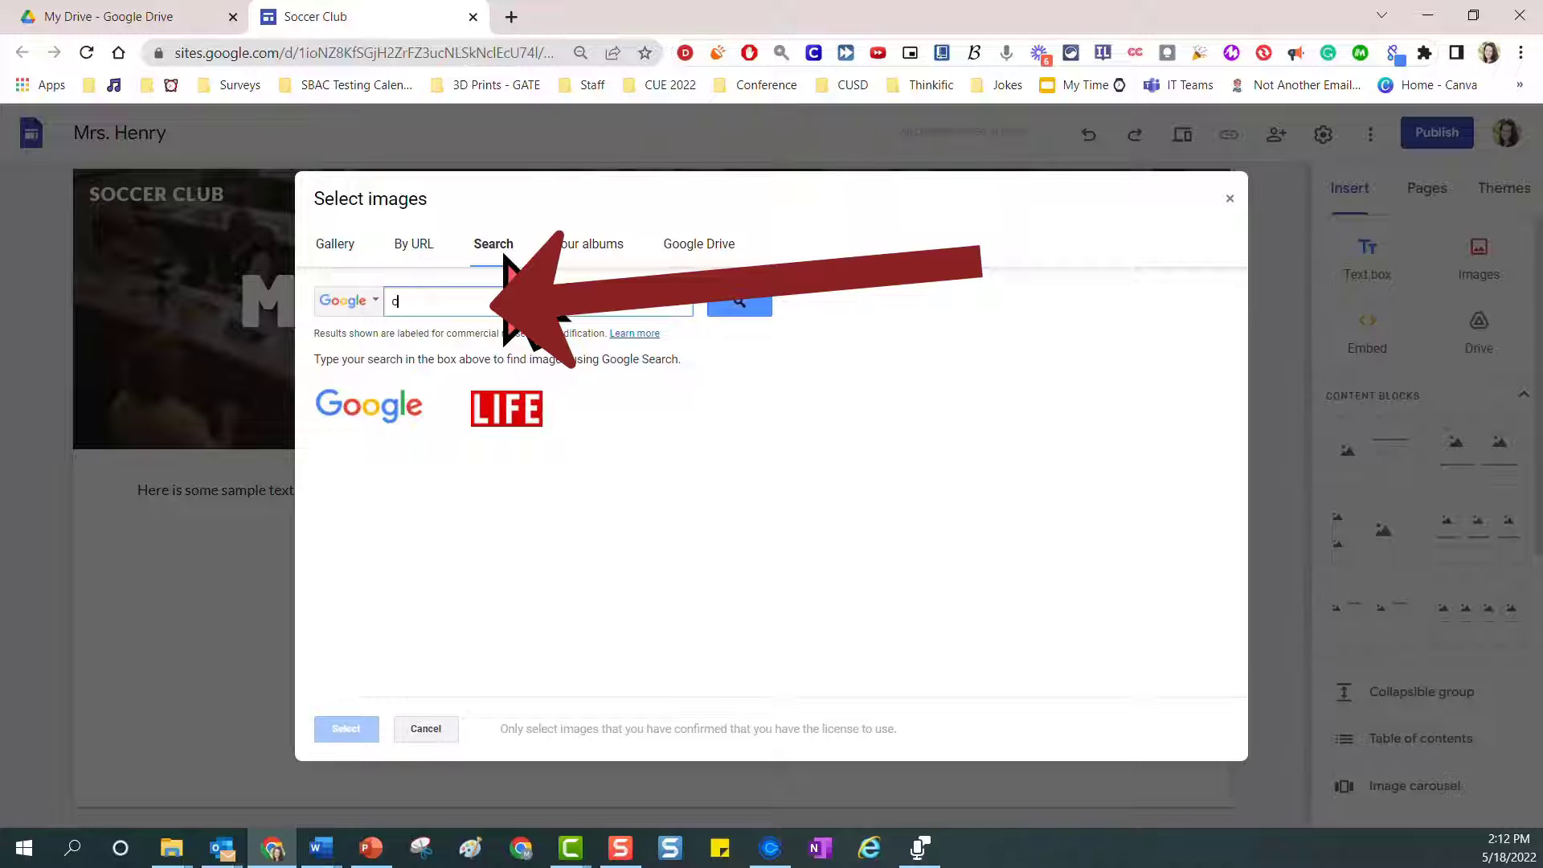
Search the image library for "class" and set the TEACH letter-blocks photo as the header image
type("lass")
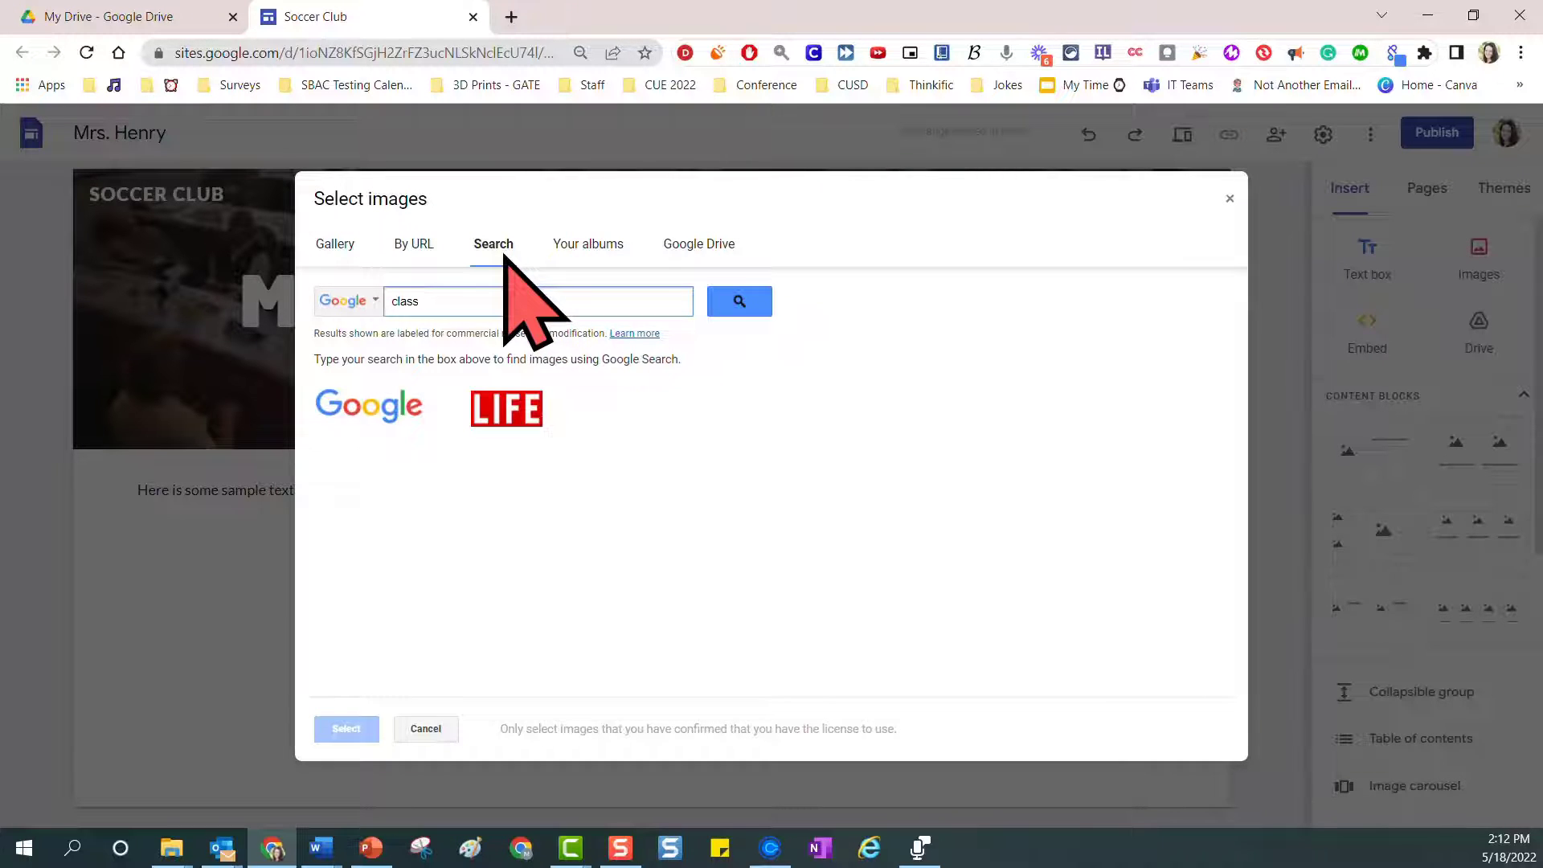
key("Return")
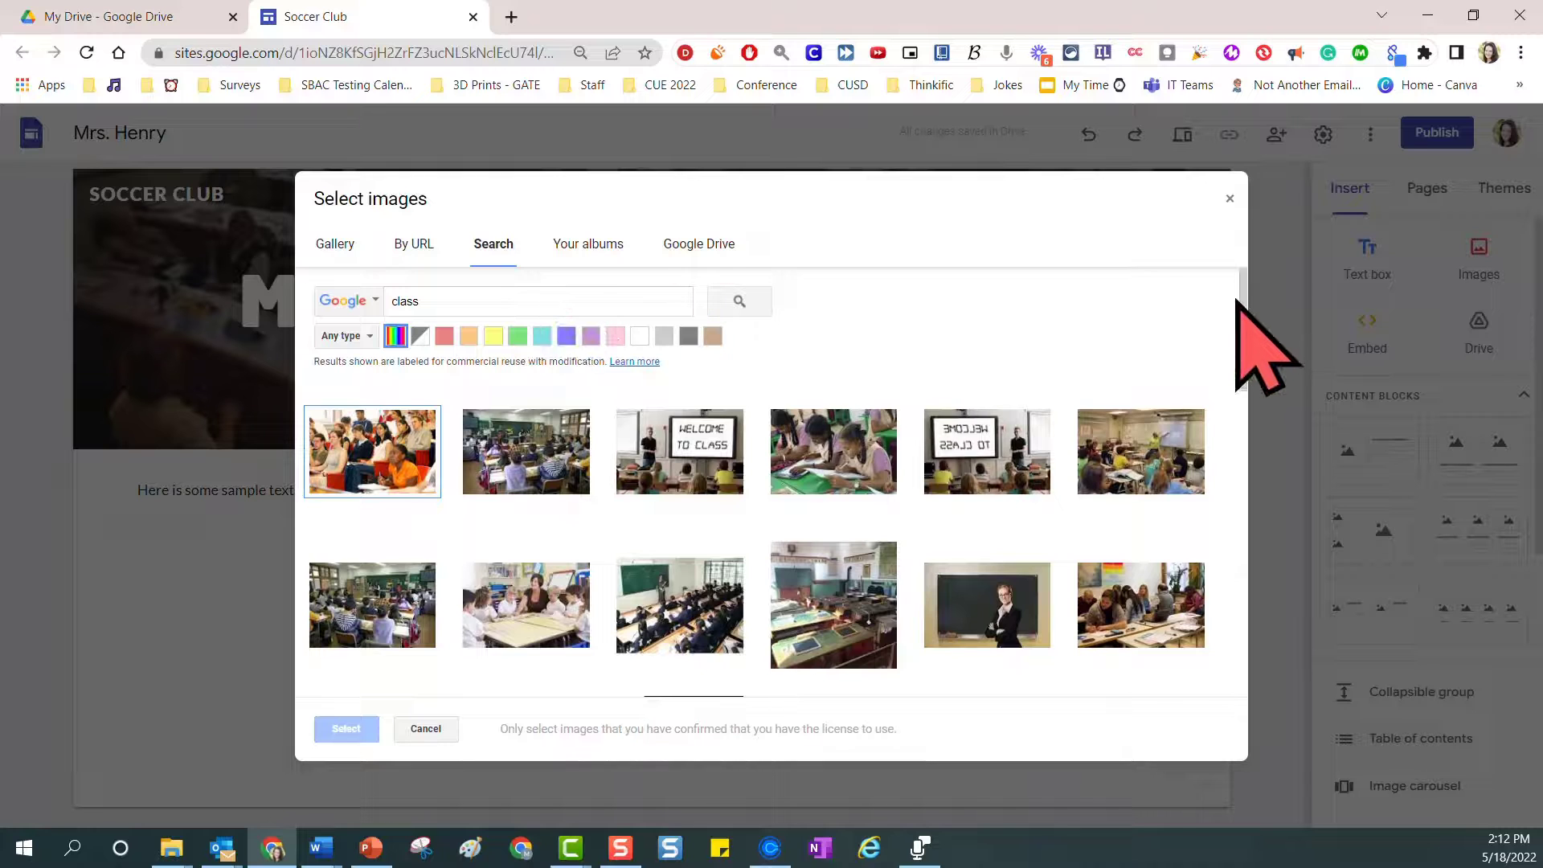
mouse_move(1243, 325)
left_mouse_down()
mouse_move(1230, 483)
mouse_move(1260, 629)
mouse_move(1251, 690)
left_mouse_up()
left_click(562, 538)
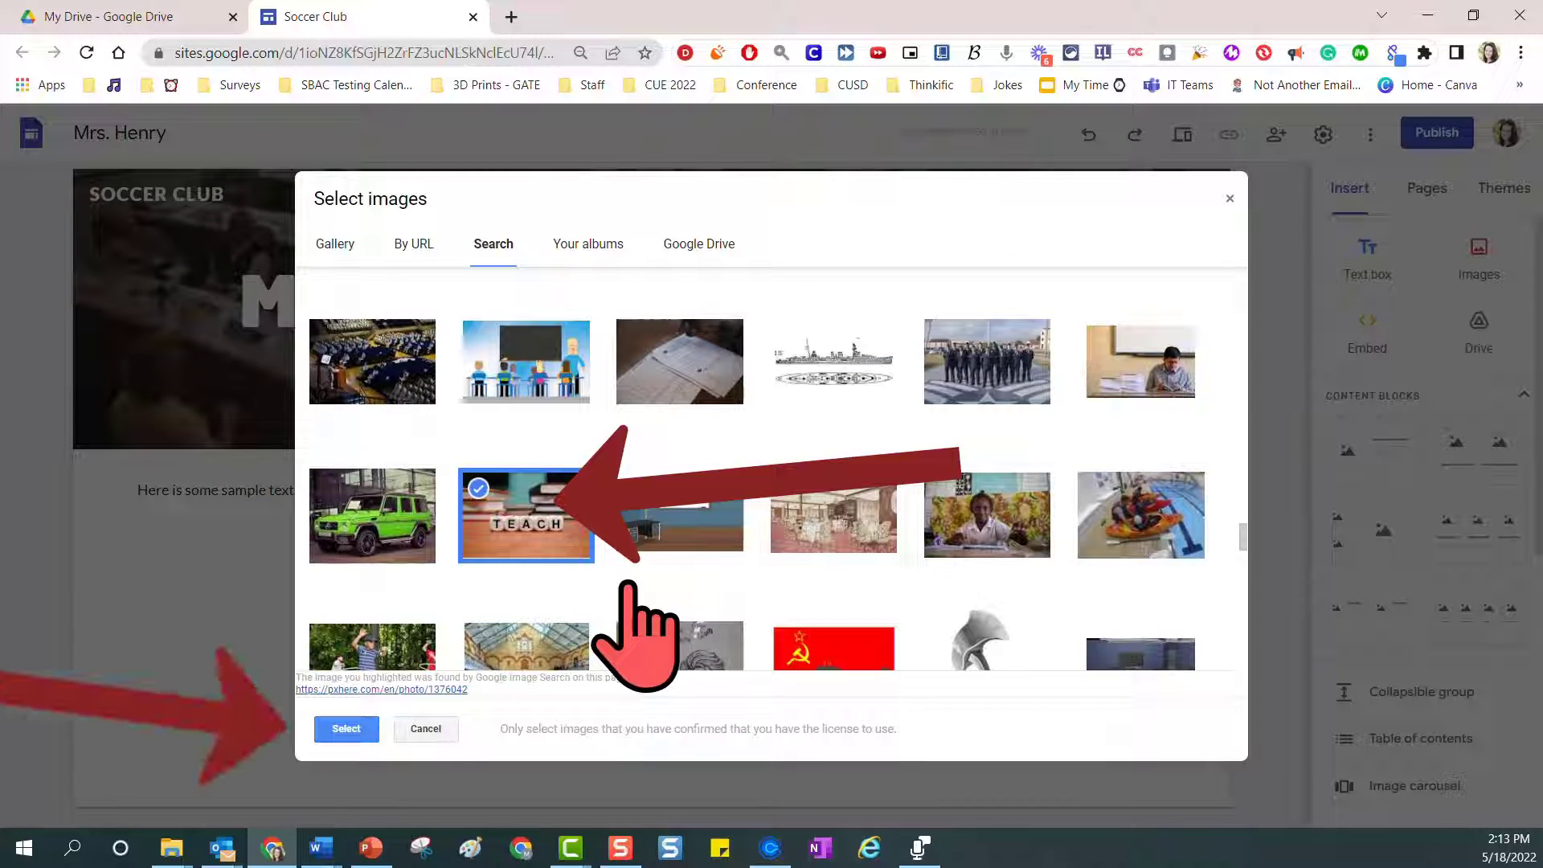
left_click(346, 728)
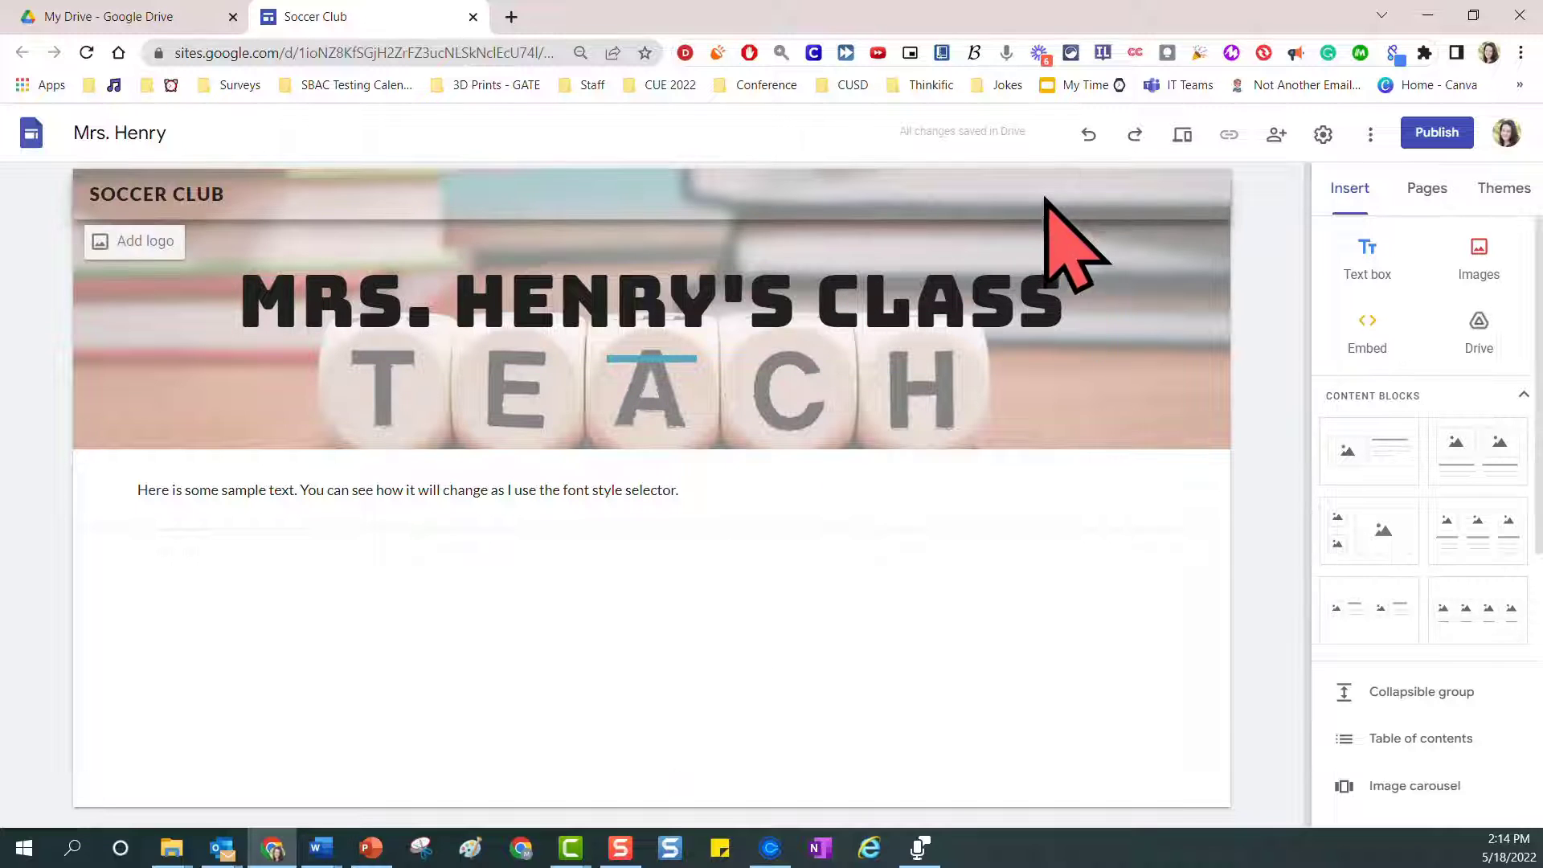
Undo the recent header edits several times in a row
left_click(1090, 135)
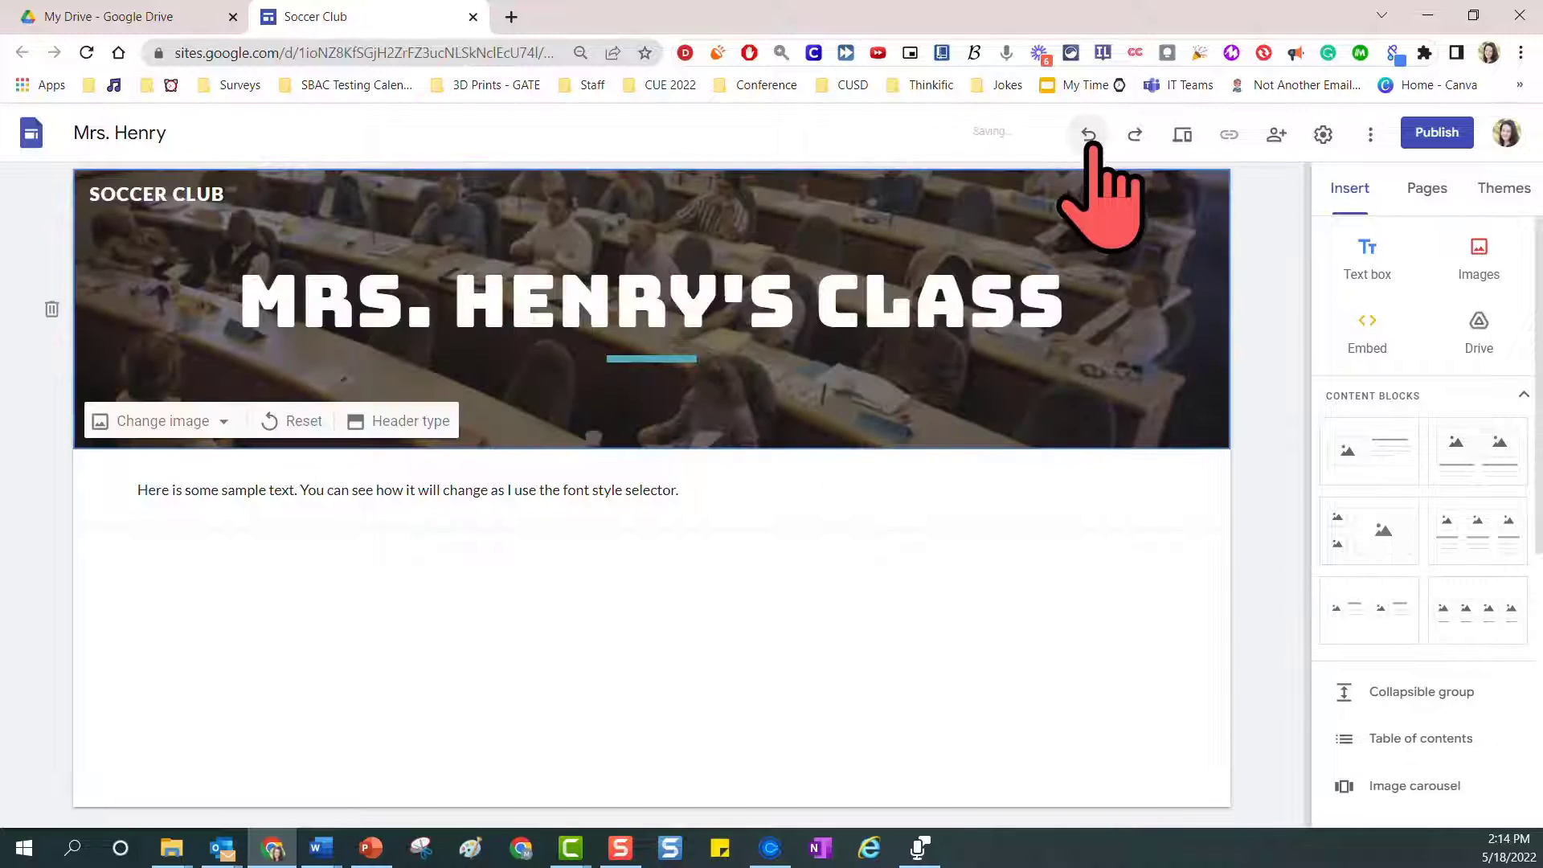
left_click(1090, 137)
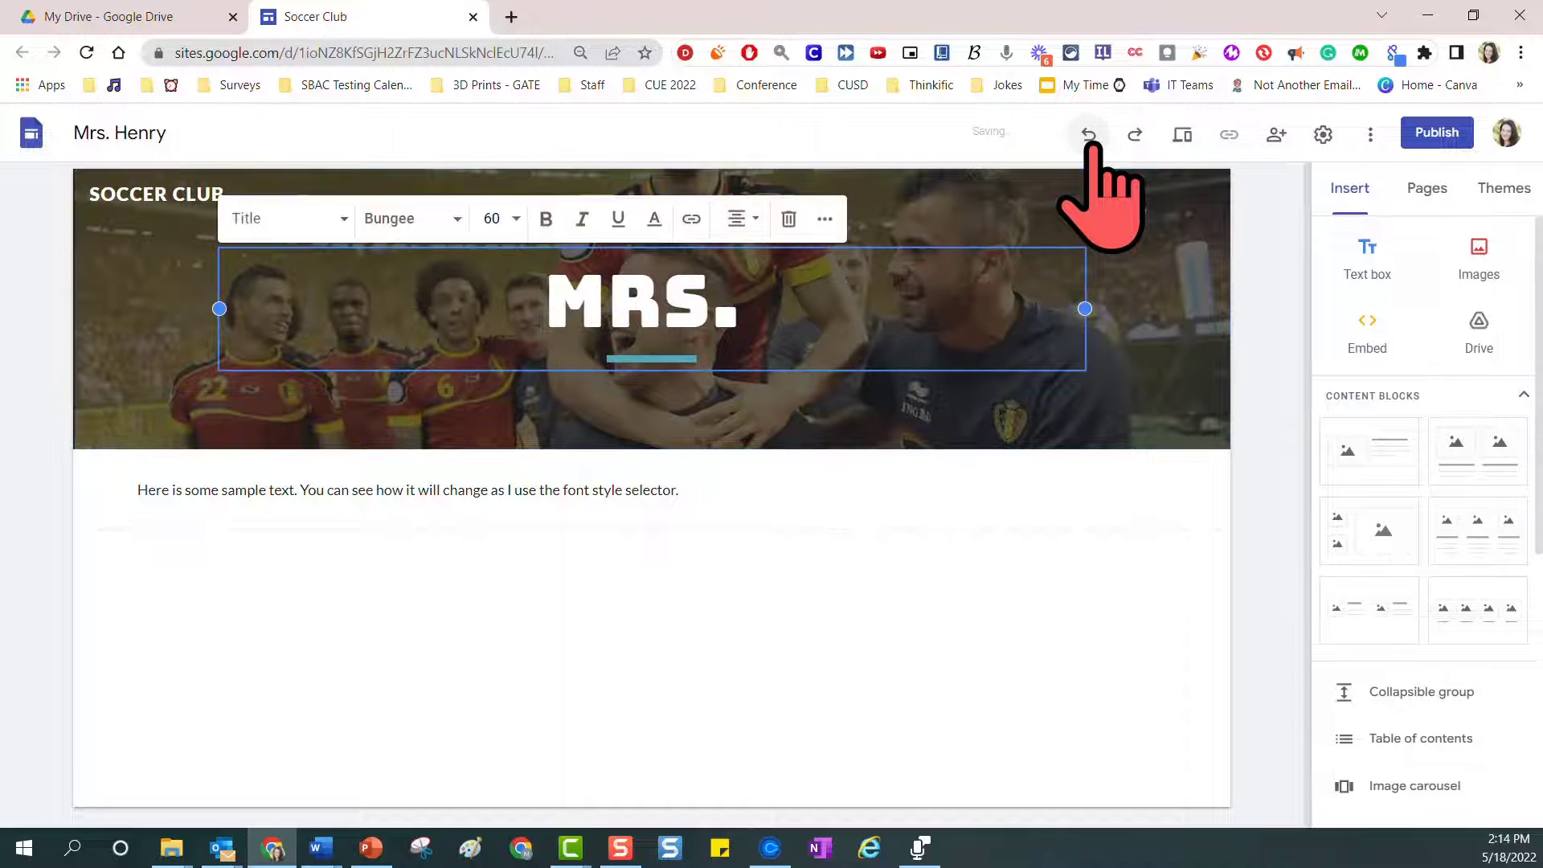
left_click(1090, 137)
left_click(1089, 135)
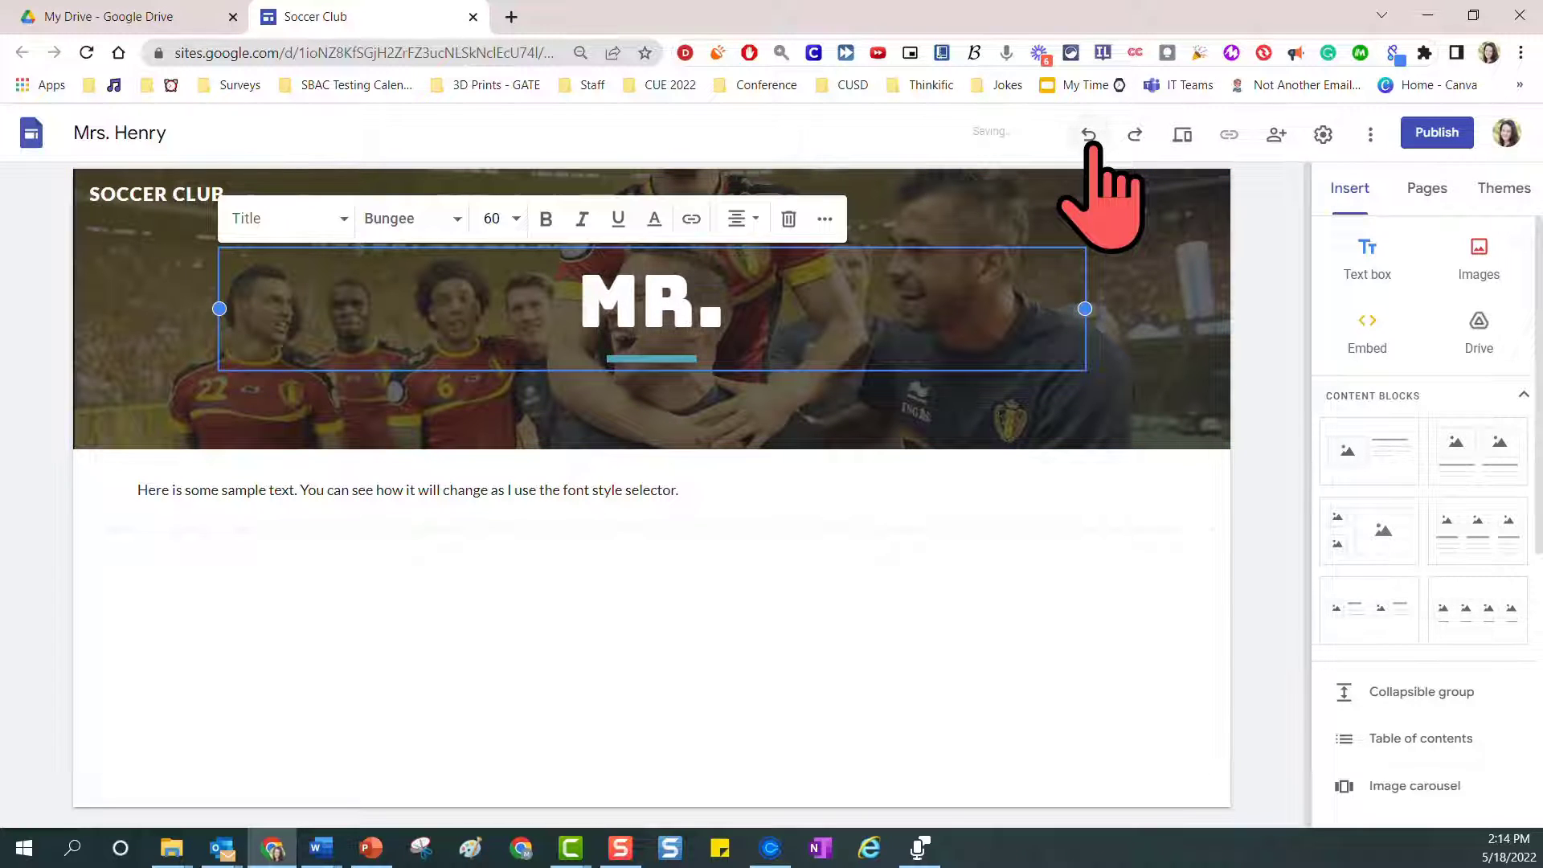
left_click(1089, 135)
left_click(1089, 135)
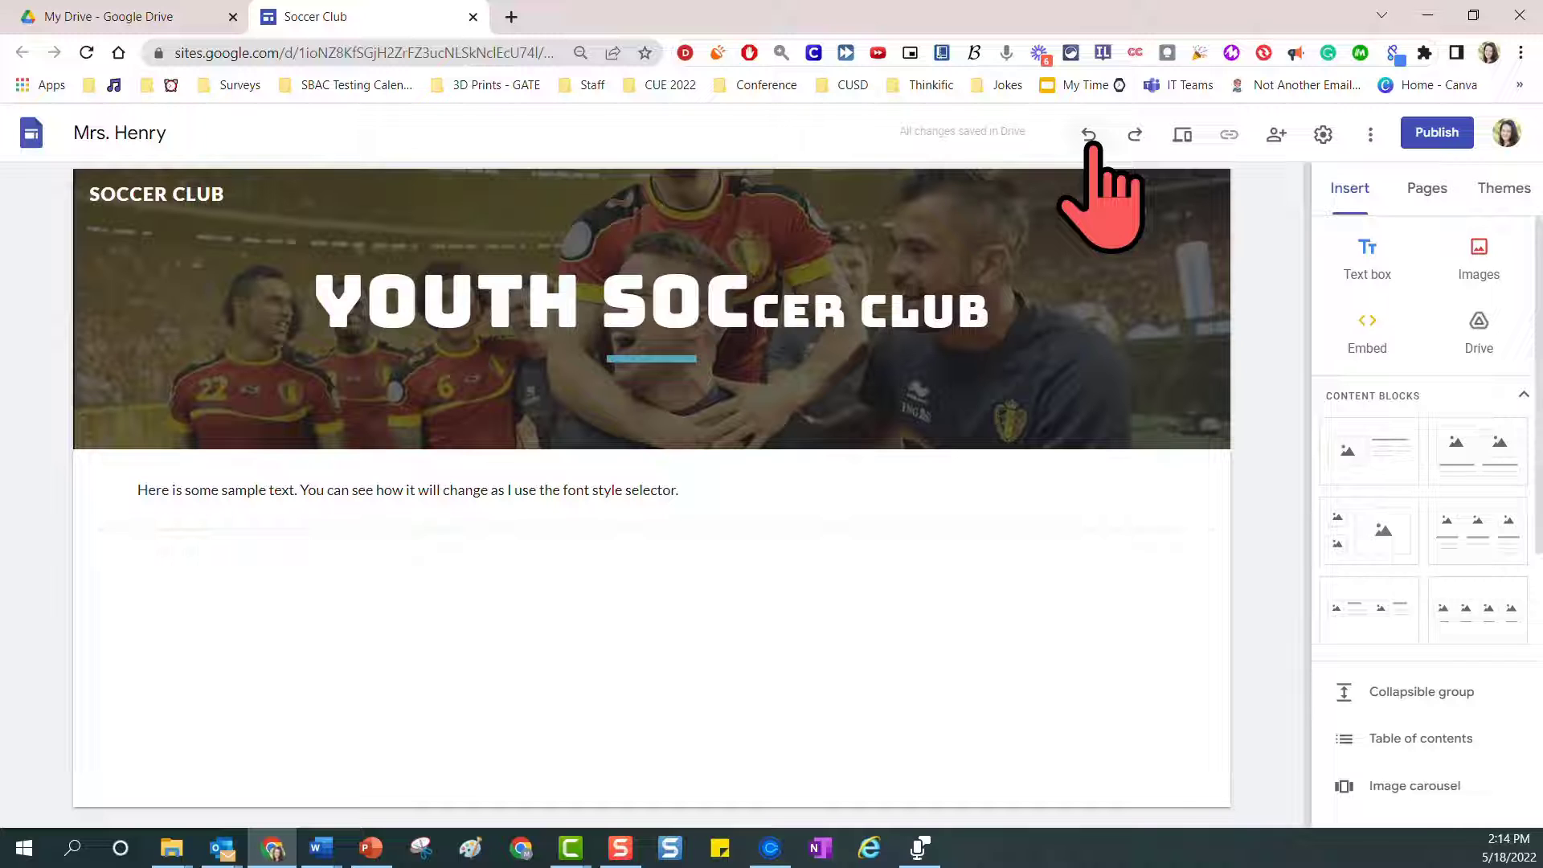
Redo the undone header edits until the TEACH header and title are restored
left_click(1133, 143)
left_click(1134, 143)
left_click(1133, 143)
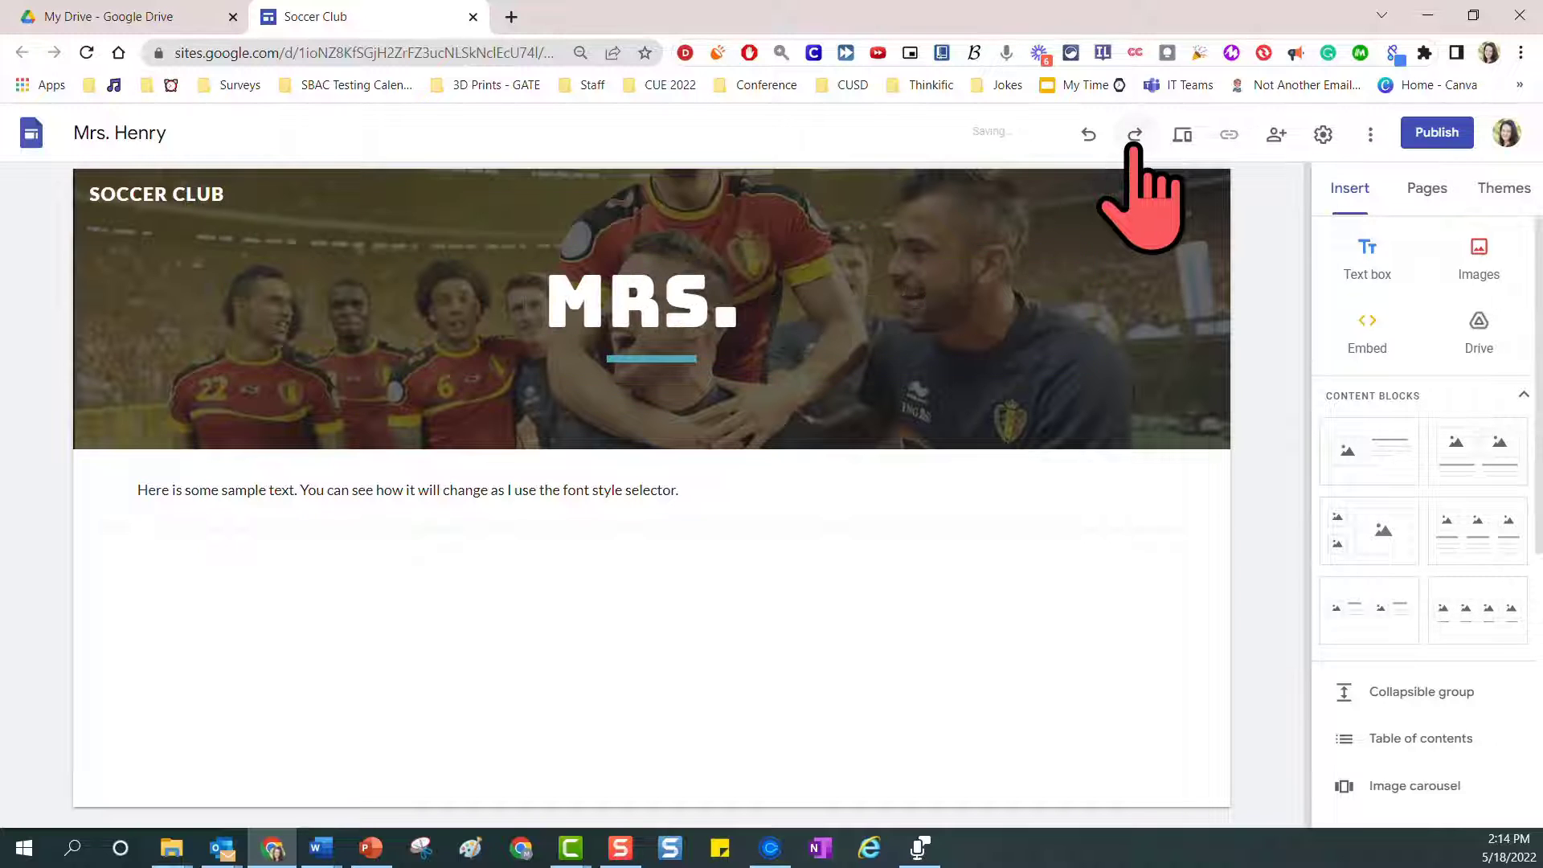
left_click(1134, 143)
left_click(1134, 143)
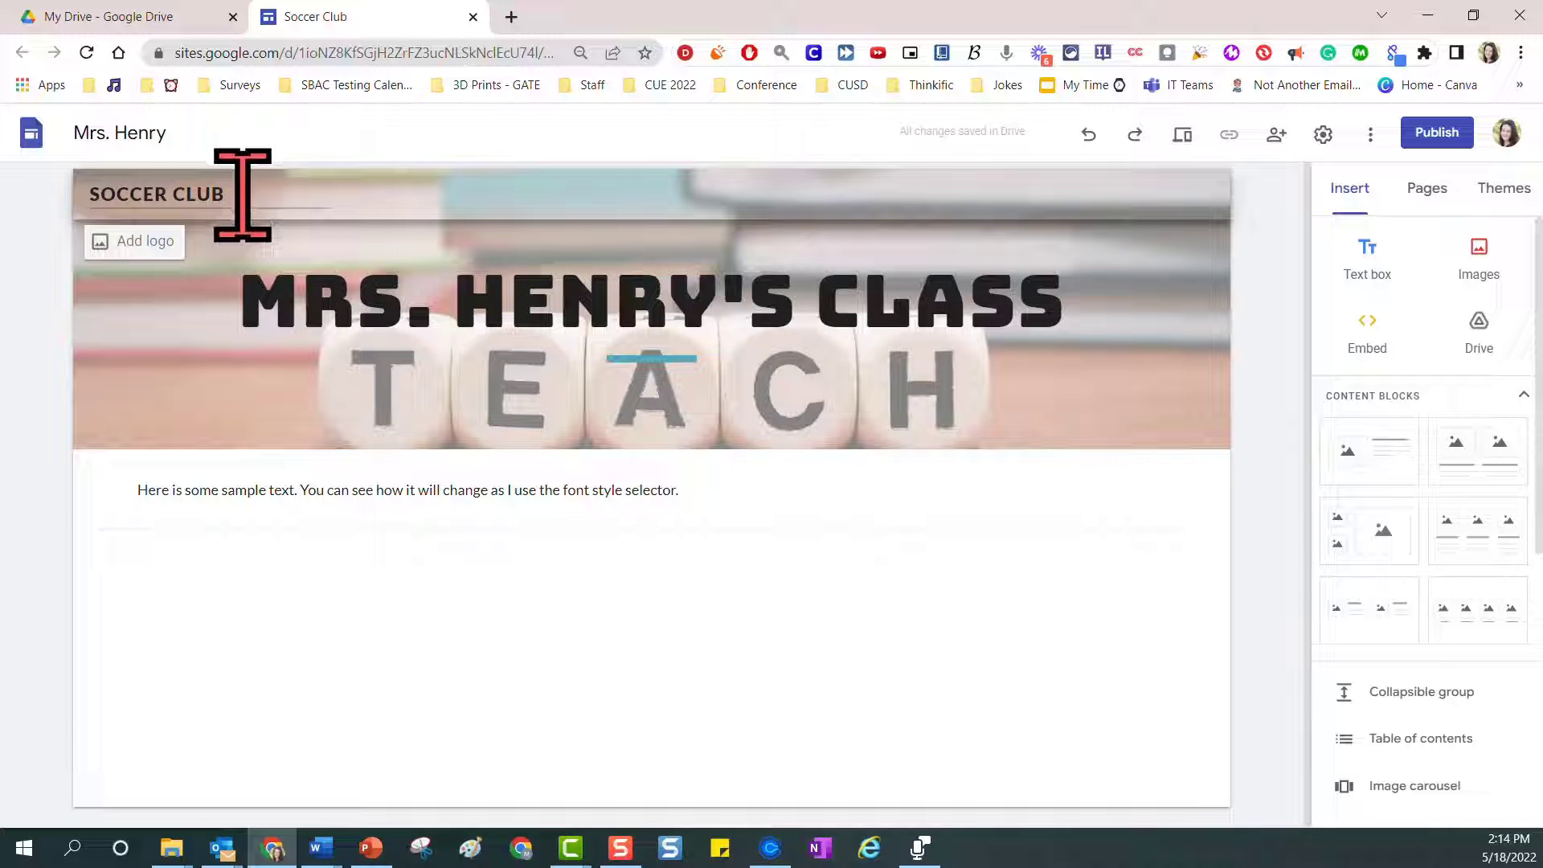
Delete the SOCCER CLUB site name from the header
left_click_drag(241, 196, 150, 201)
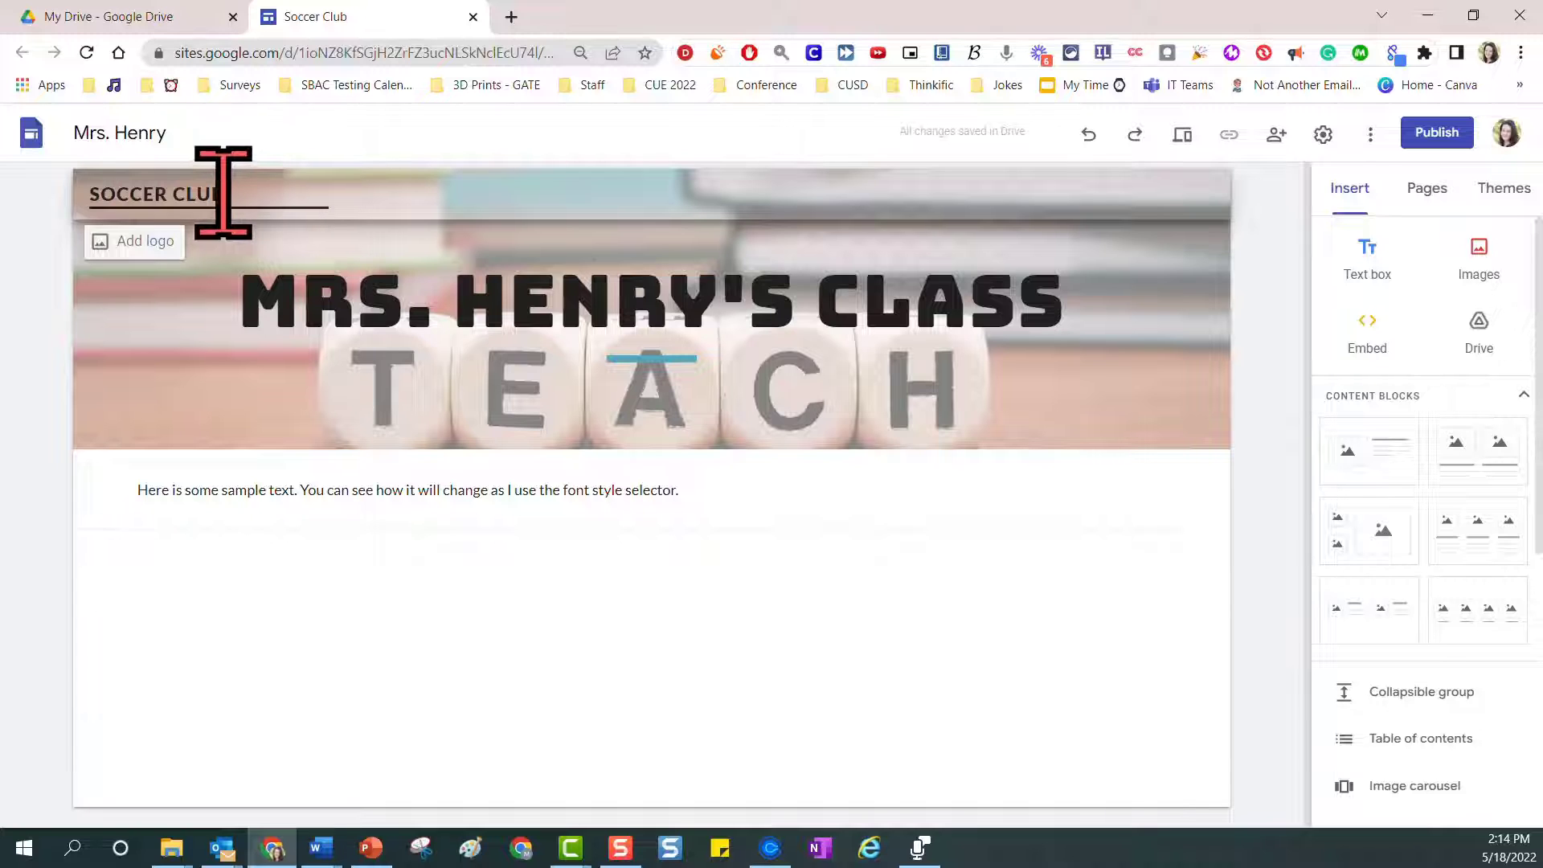
left_click_drag(195, 261, 118, 254)
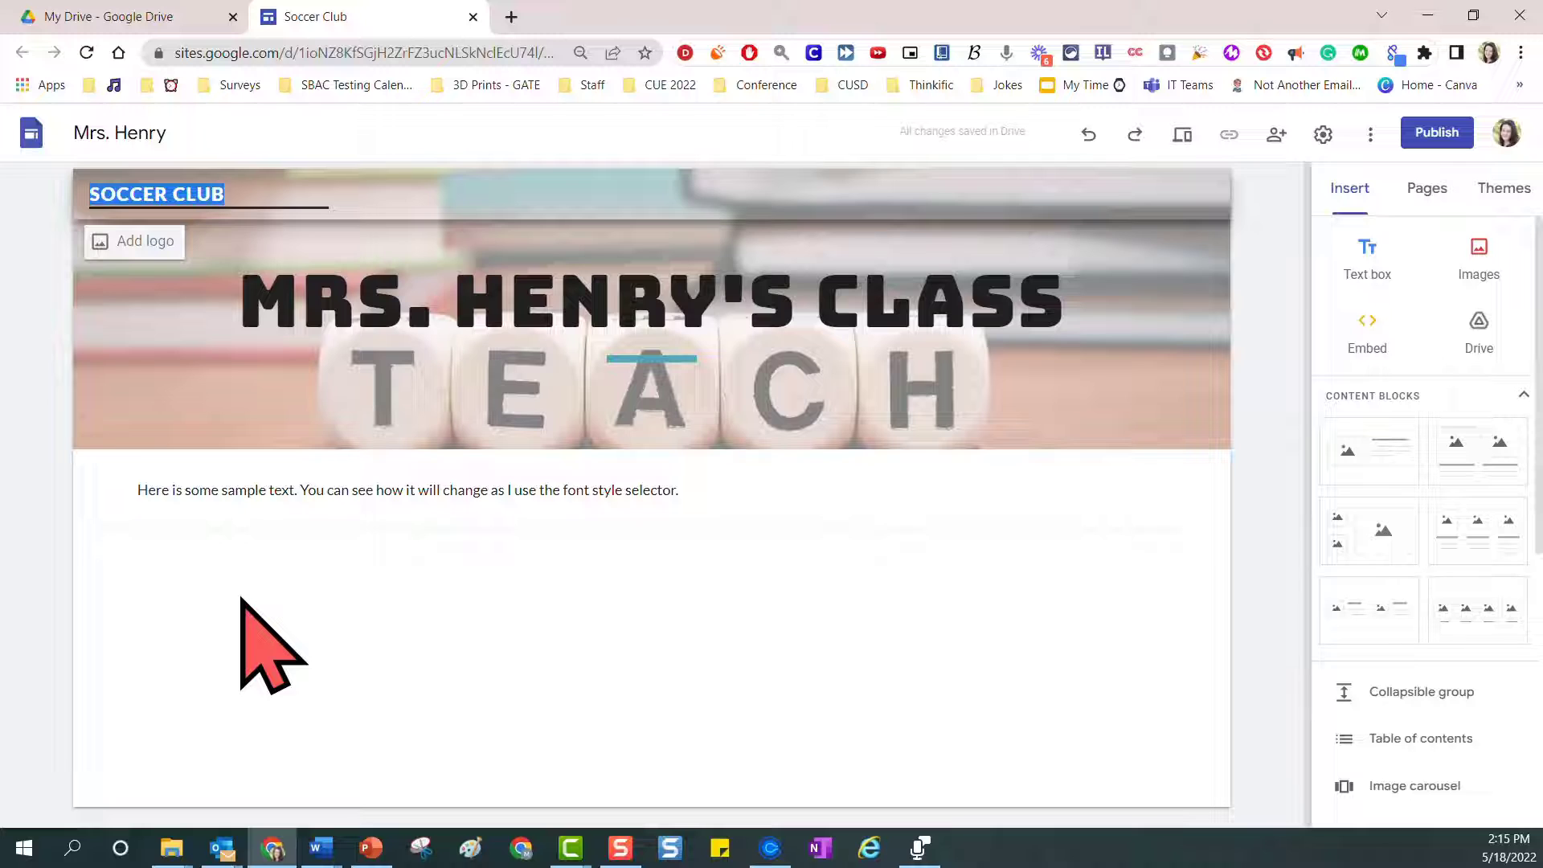
key("BackSpace")
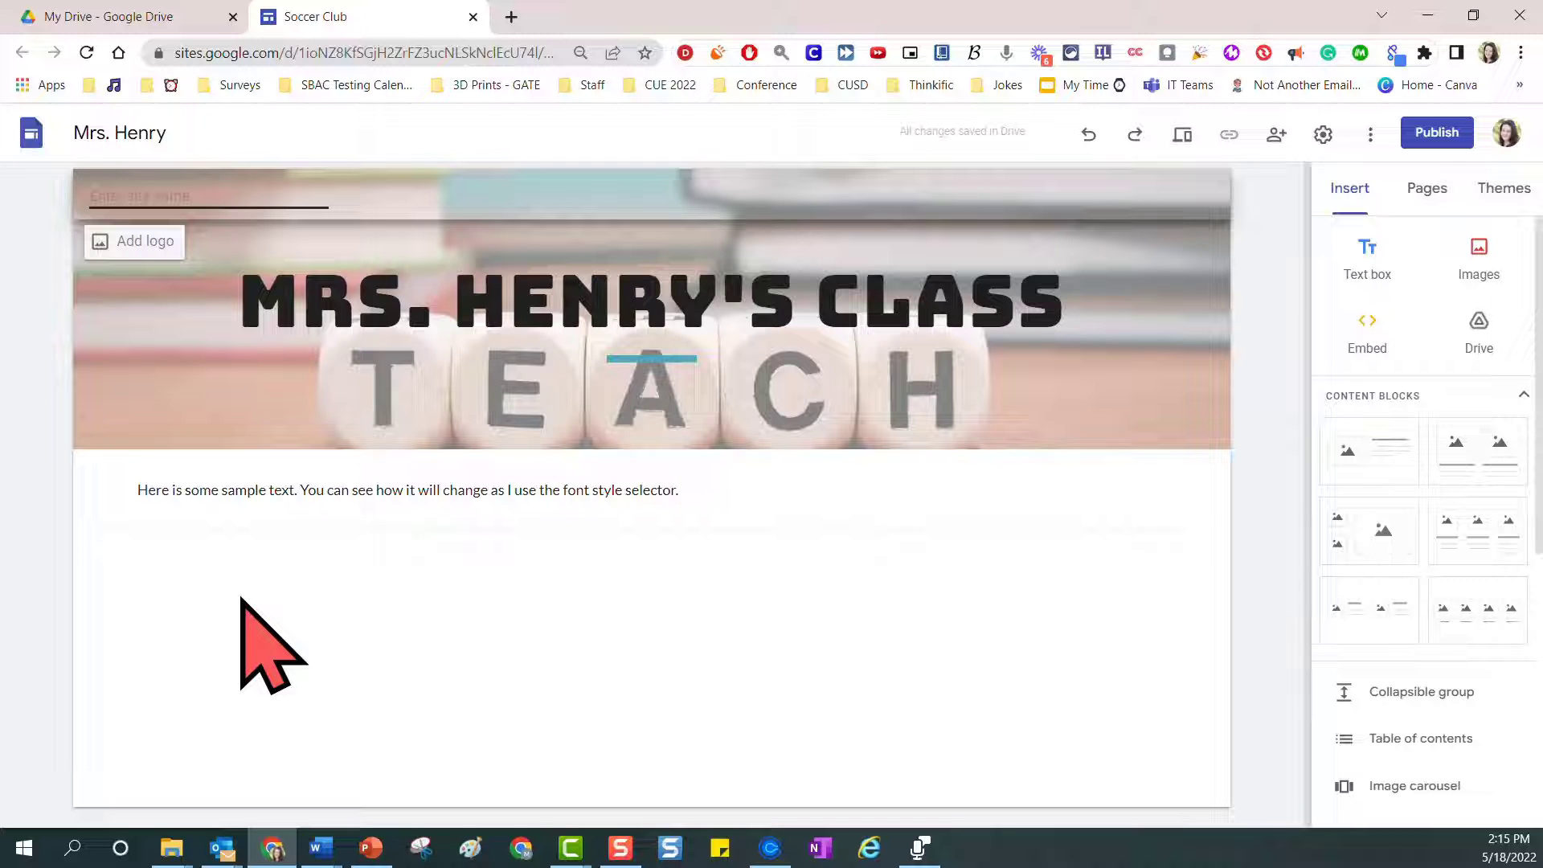
left_click(321, 649)
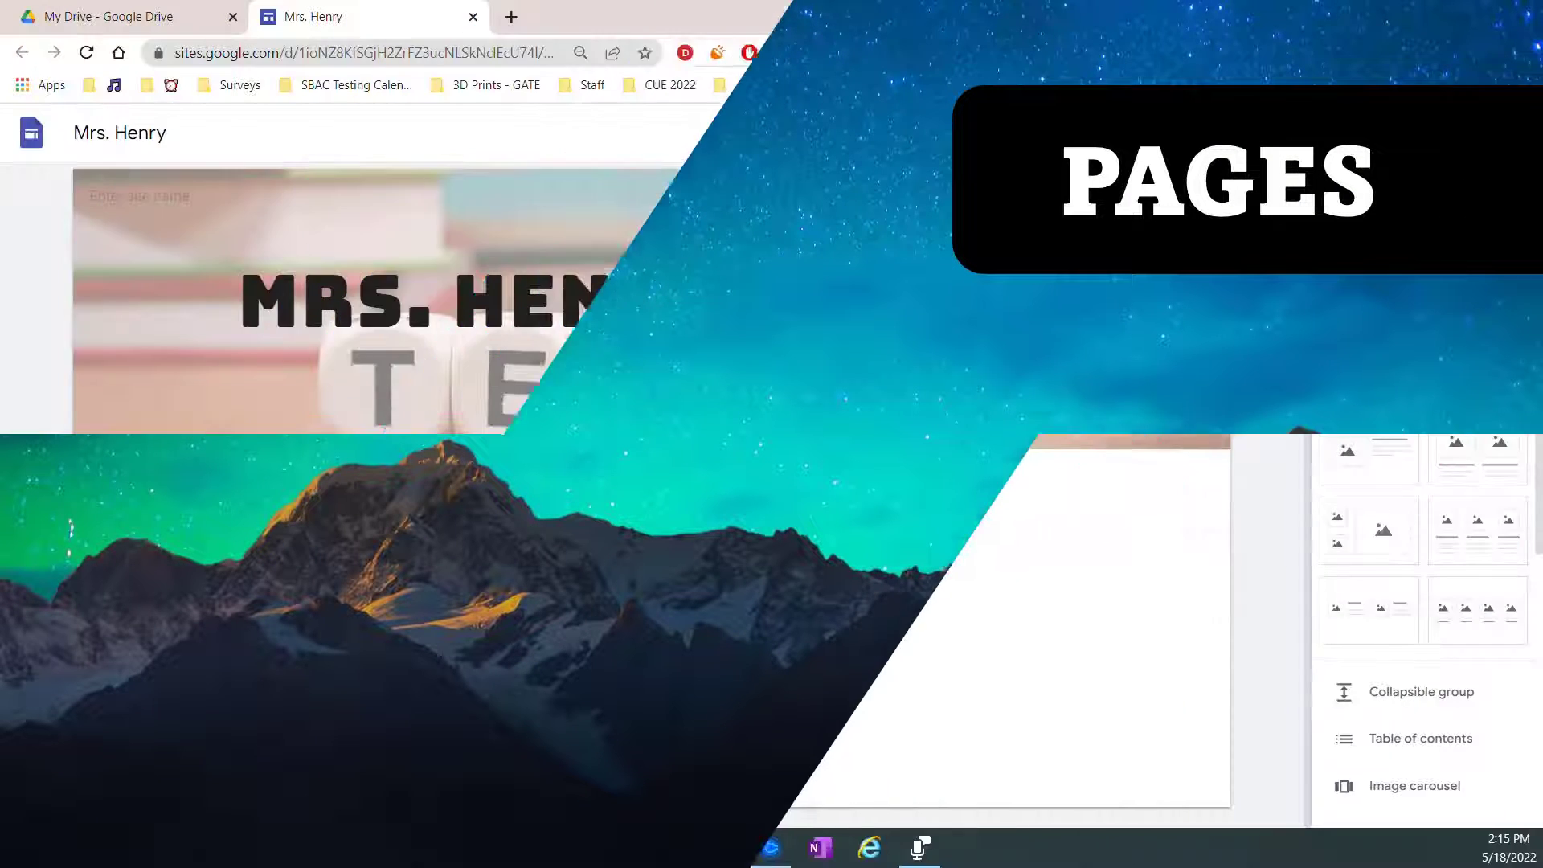
Add a new page named "About Me", consulting the website brainstorm document for the page list
left_click(1427, 190)
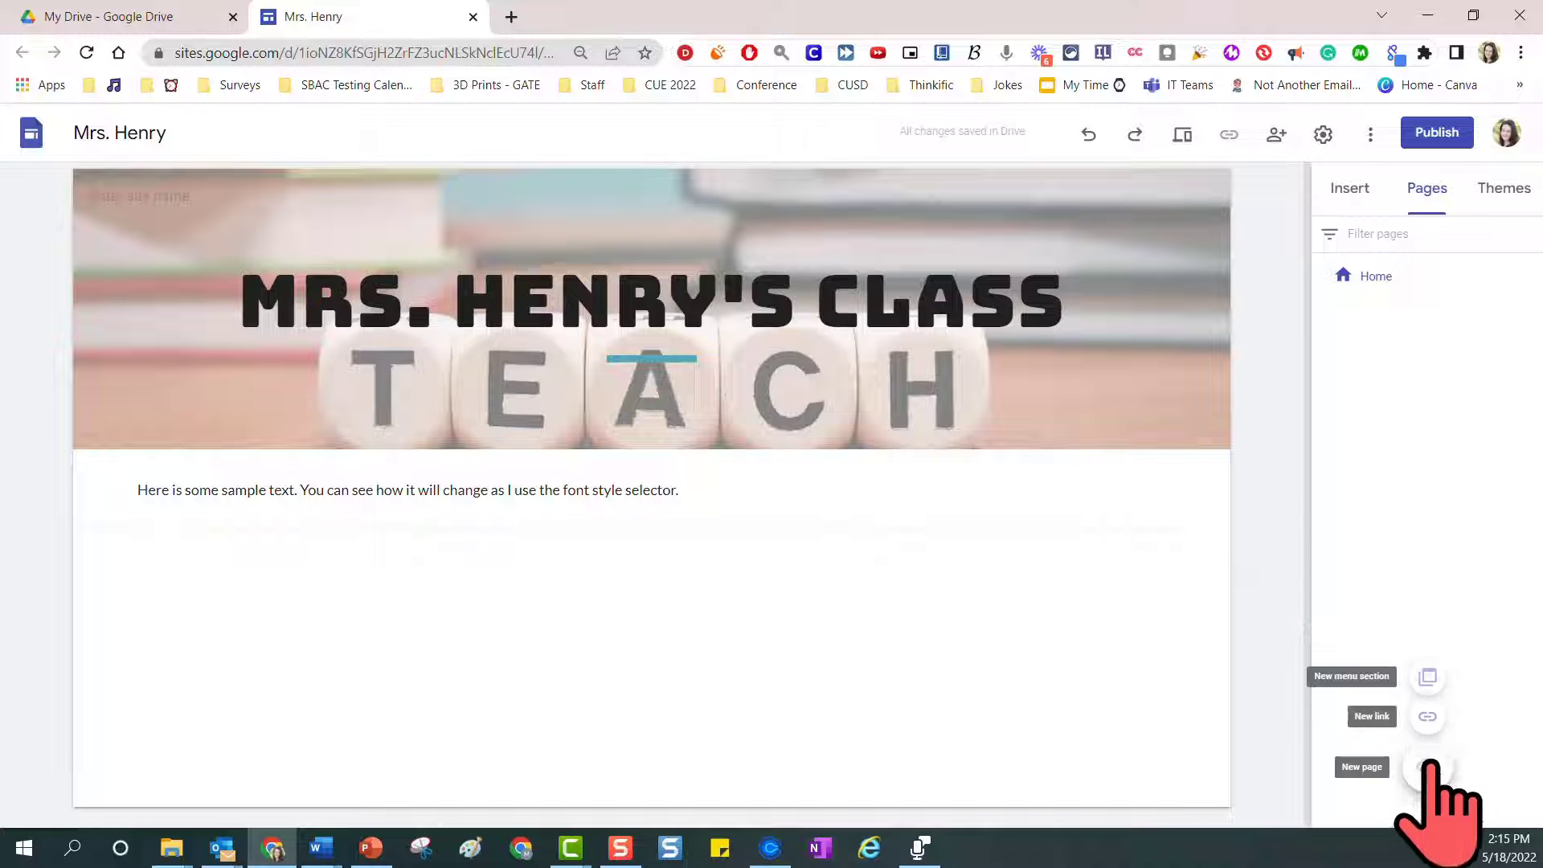
left_click(1428, 769)
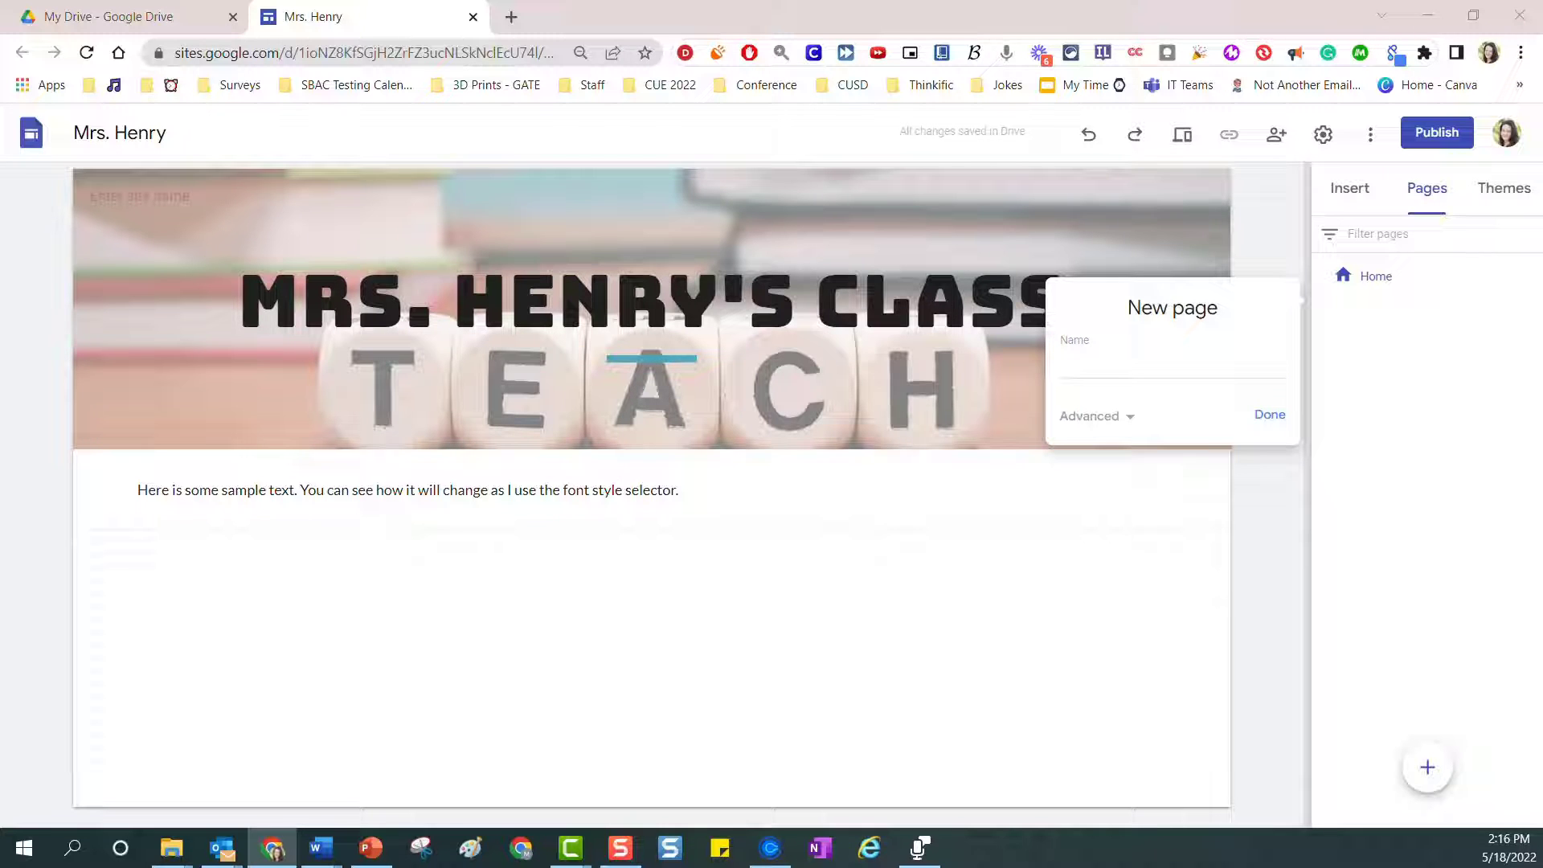
key("alt+Tab")
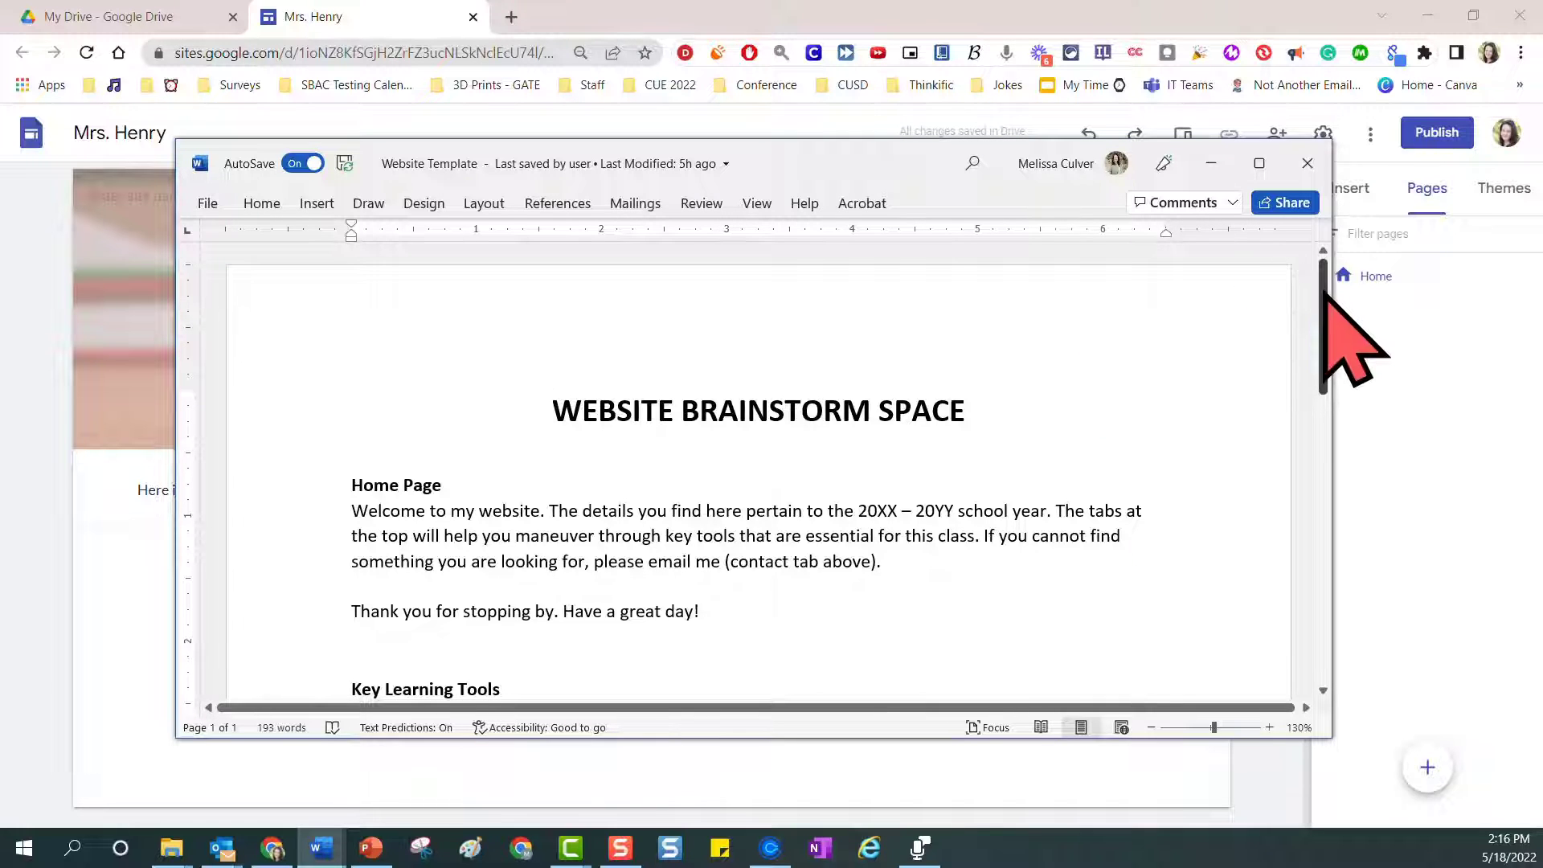
left_click_drag(1324, 296, 1314, 500)
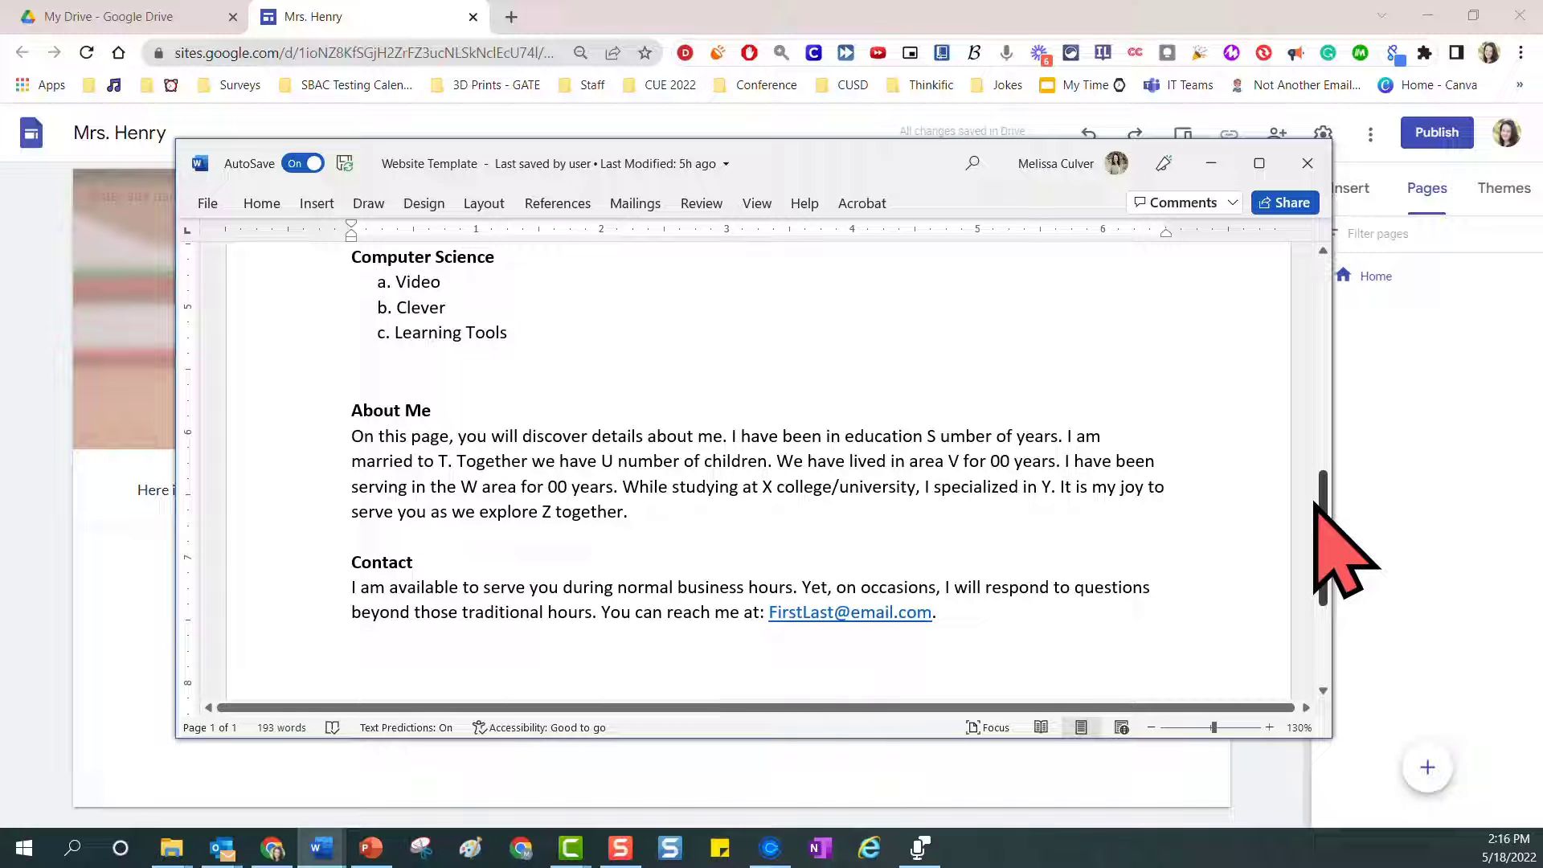
left_click_drag(1314, 500, 1326, 269)
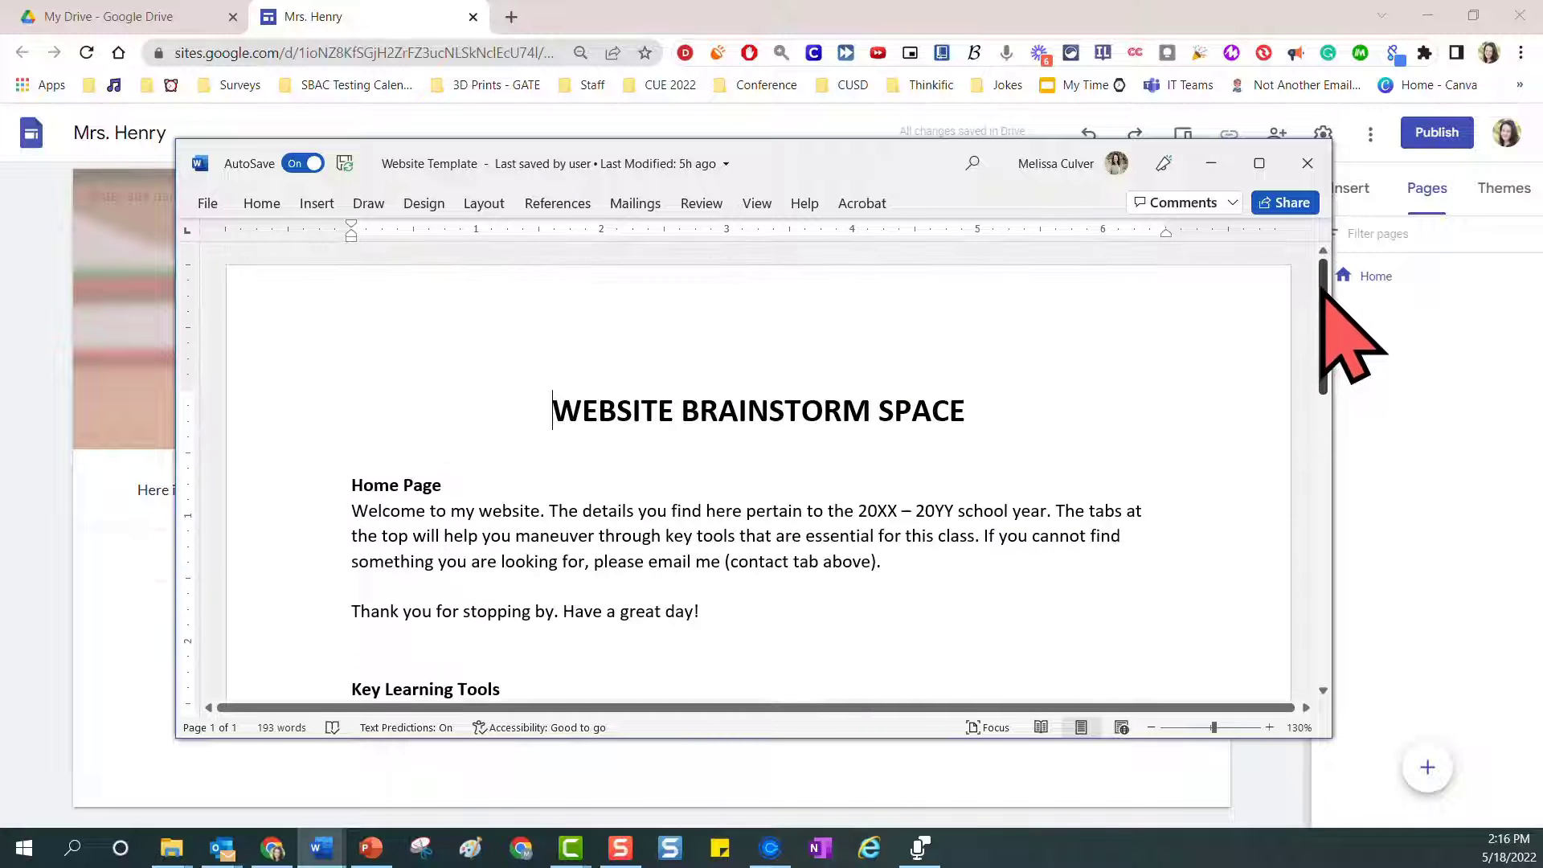
left_click_drag(924, 181, 1542, 197)
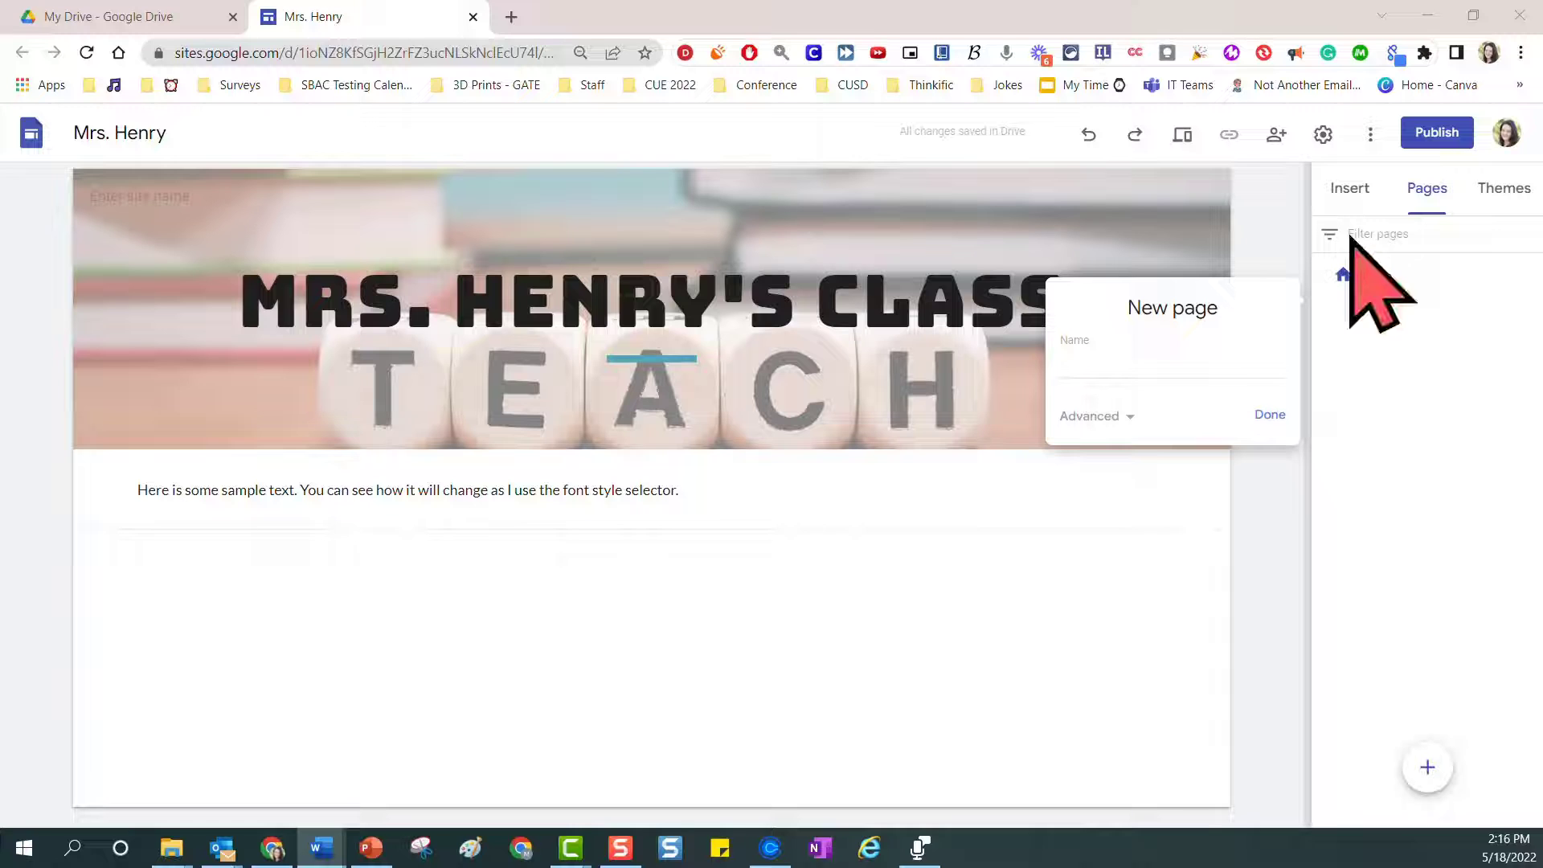
left_click(1094, 365)
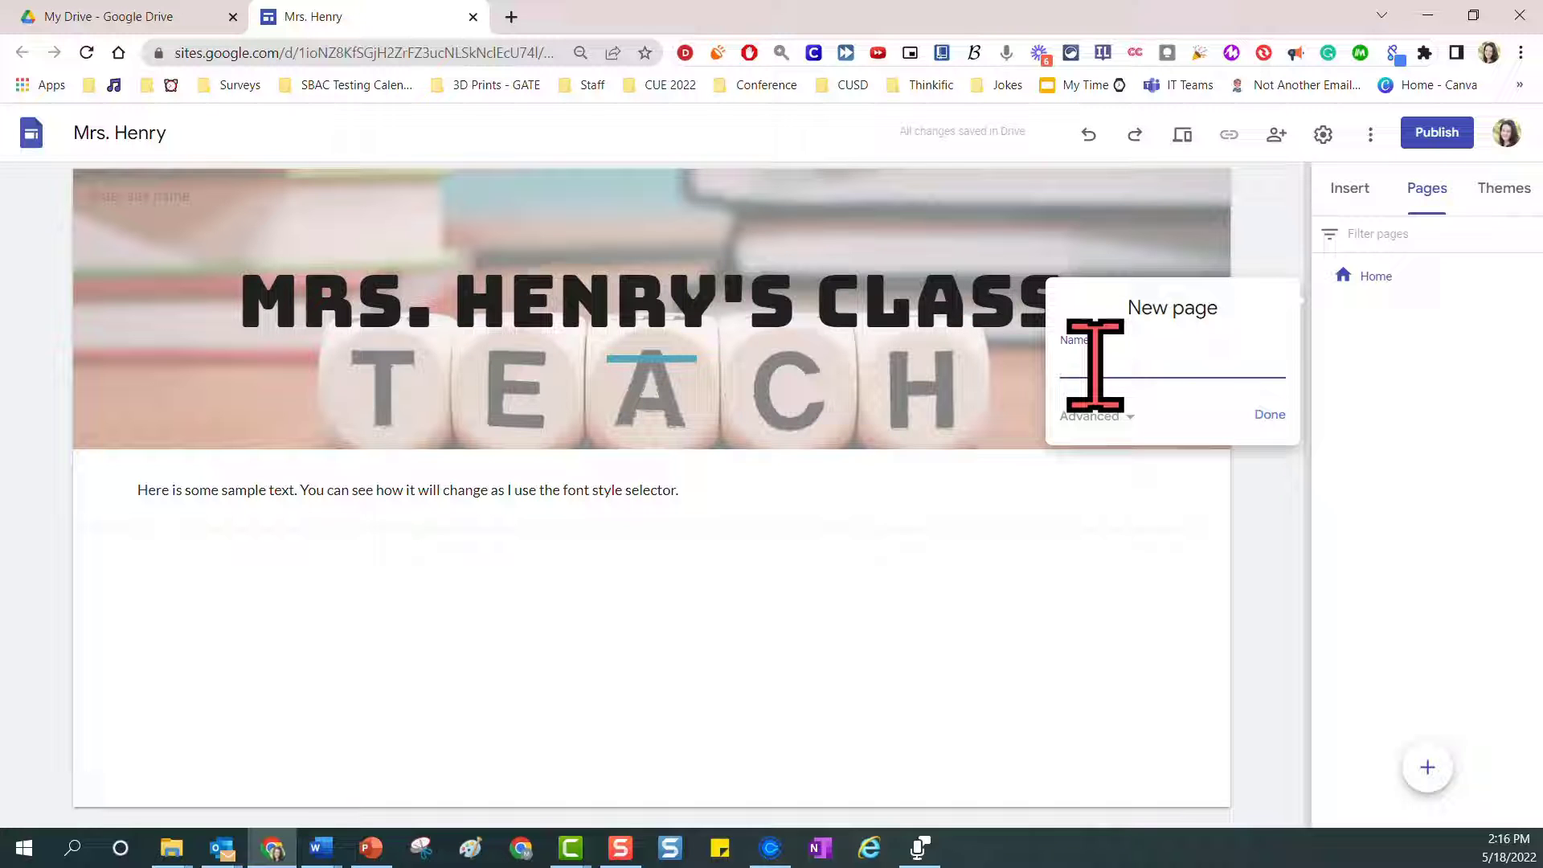
type("About Me")
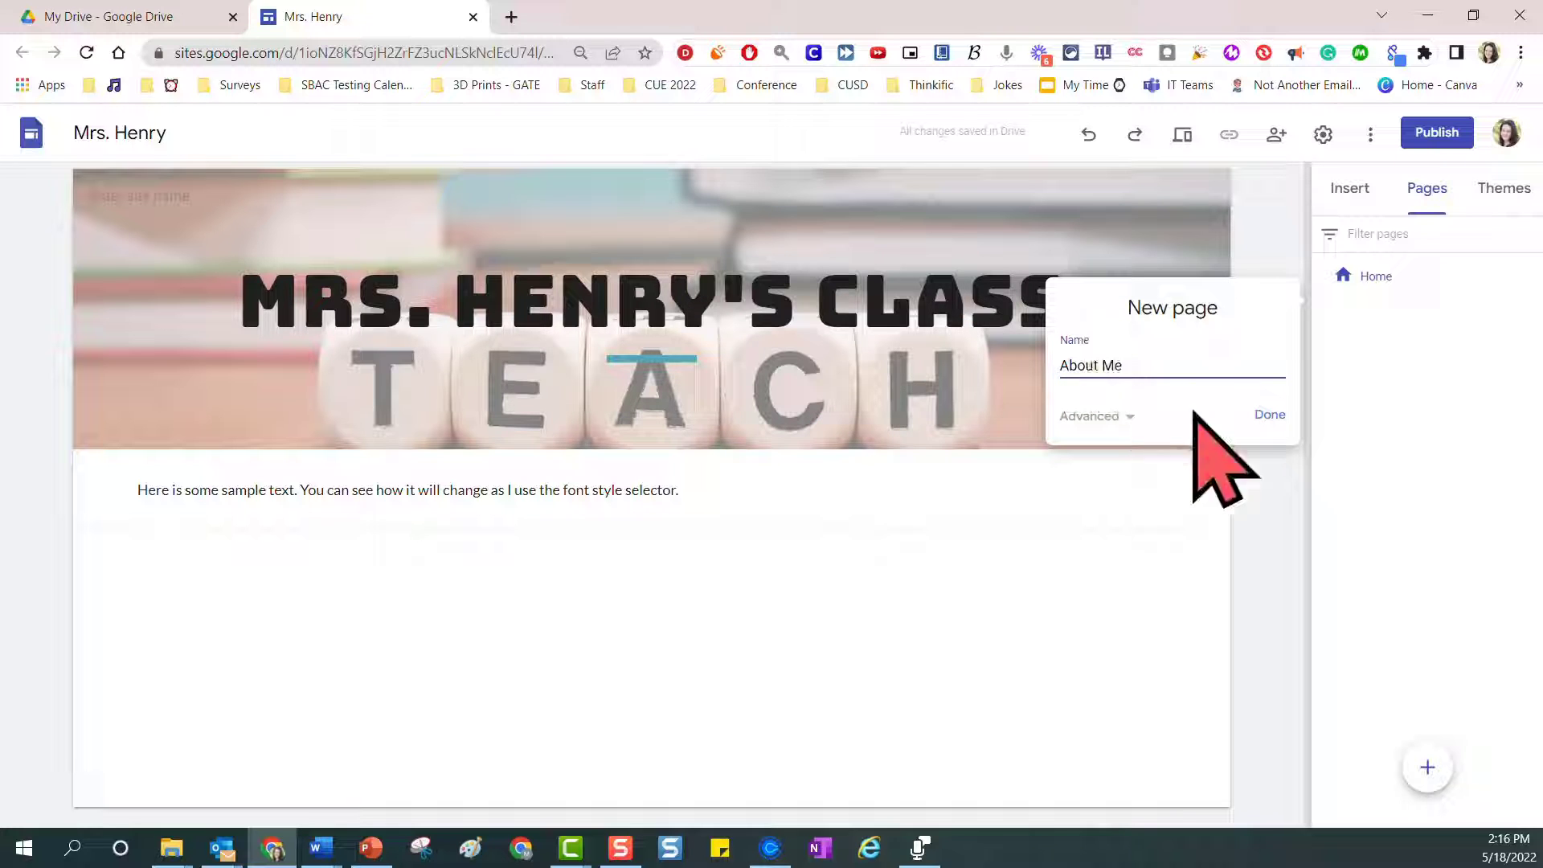
left_click(1269, 414)
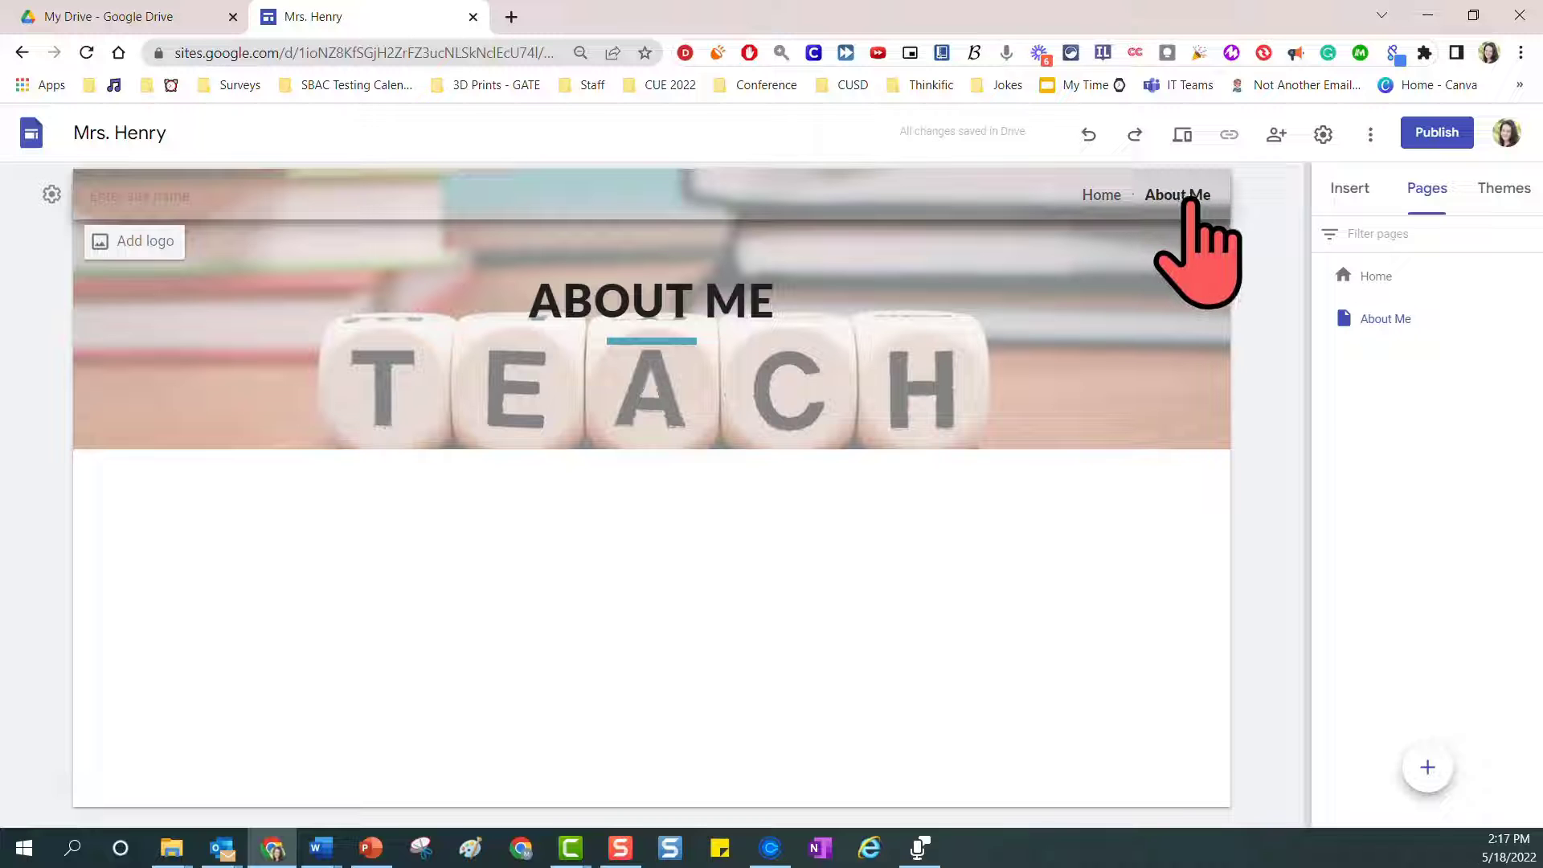
Preview the site, open the About Me page in the preview, and exit preview
left_click(1182, 134)
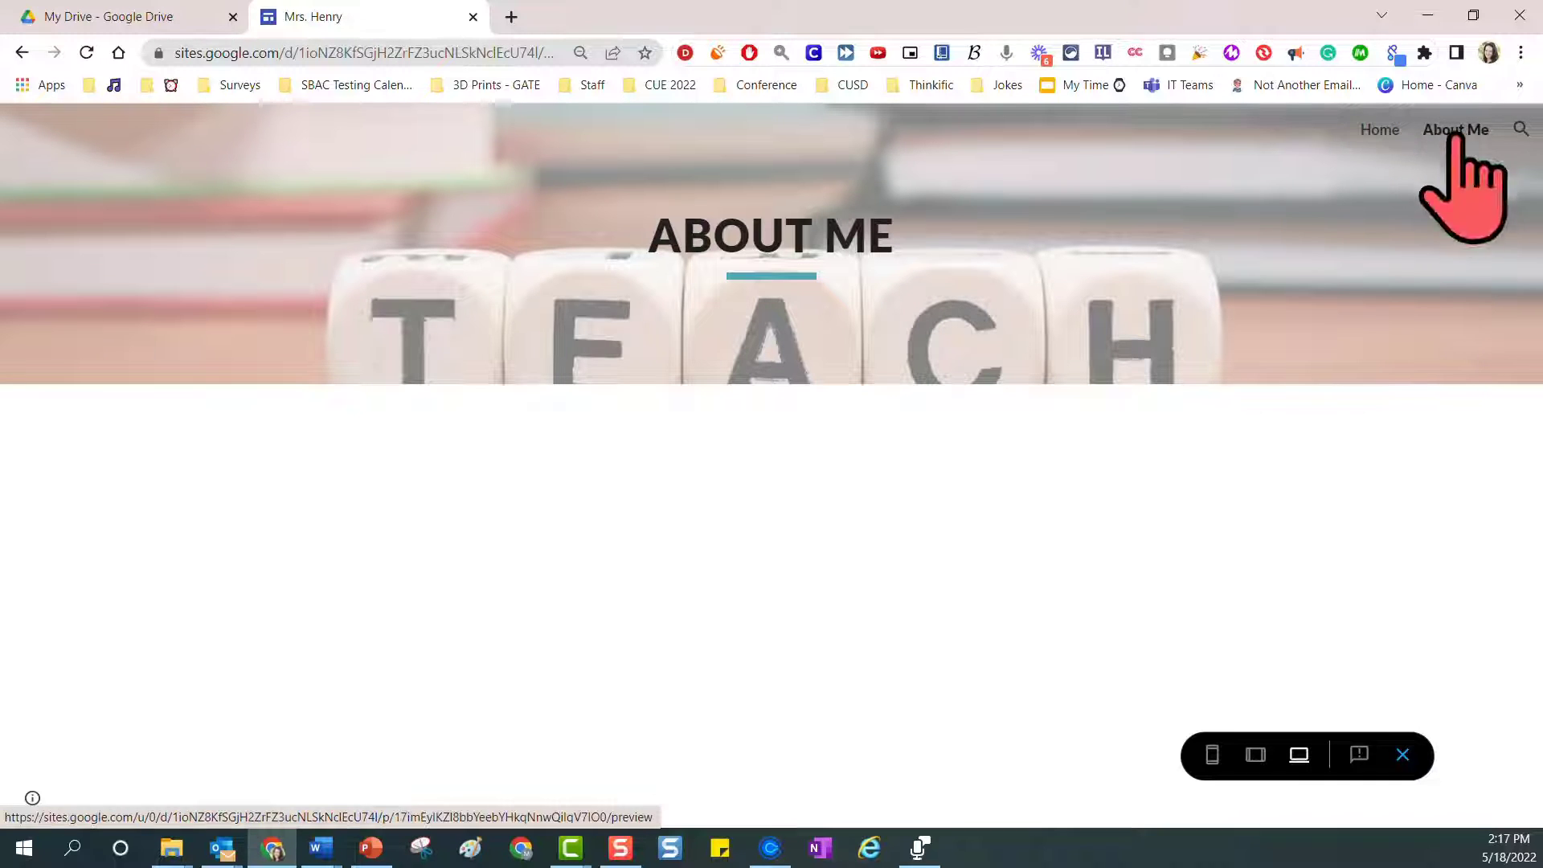
left_click(1446, 137)
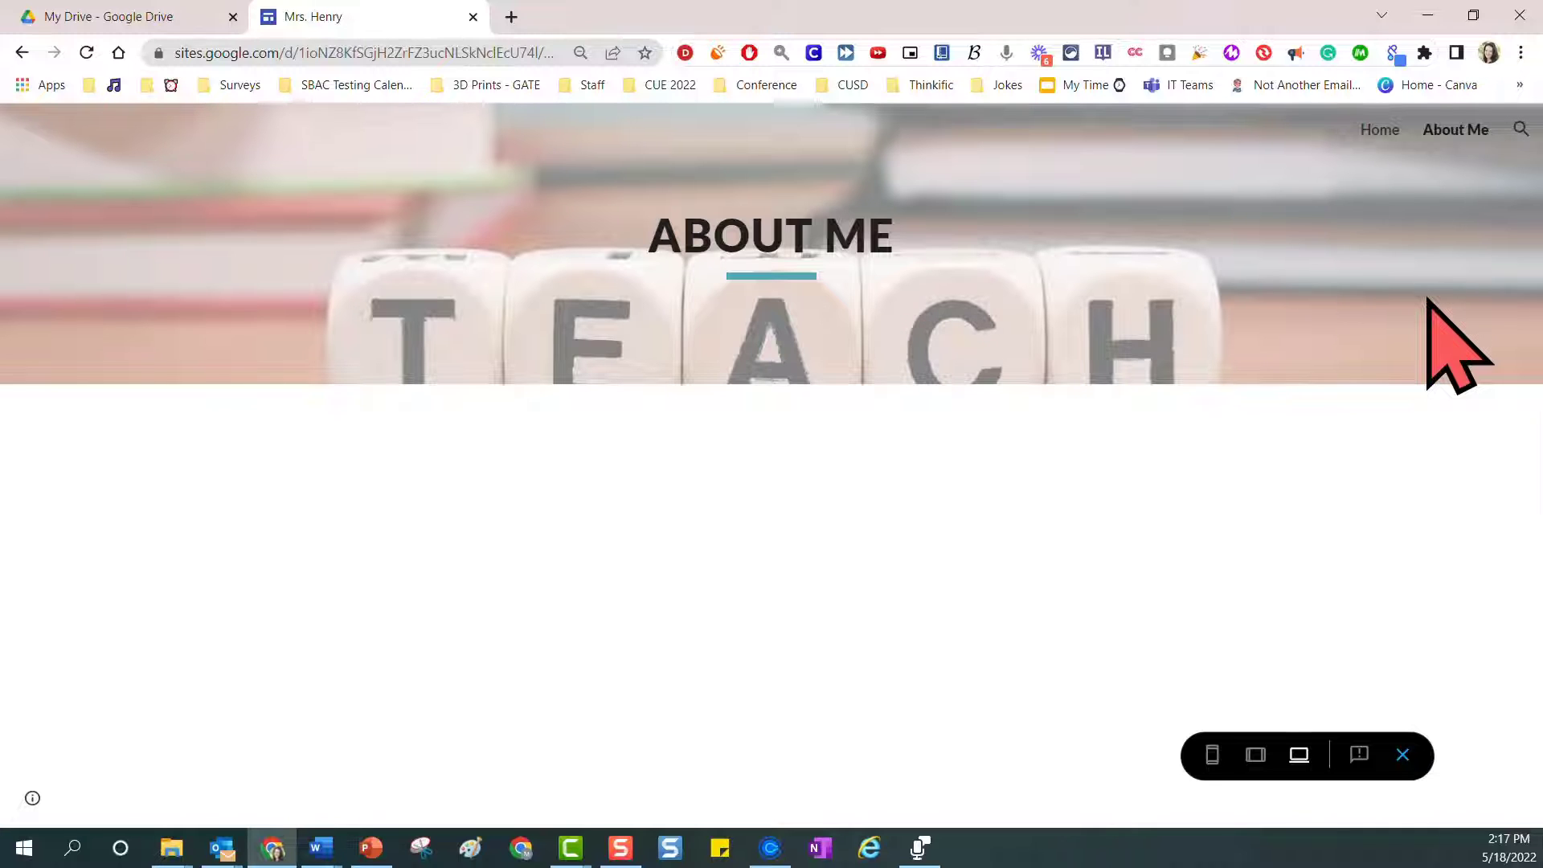
left_click(1399, 755)
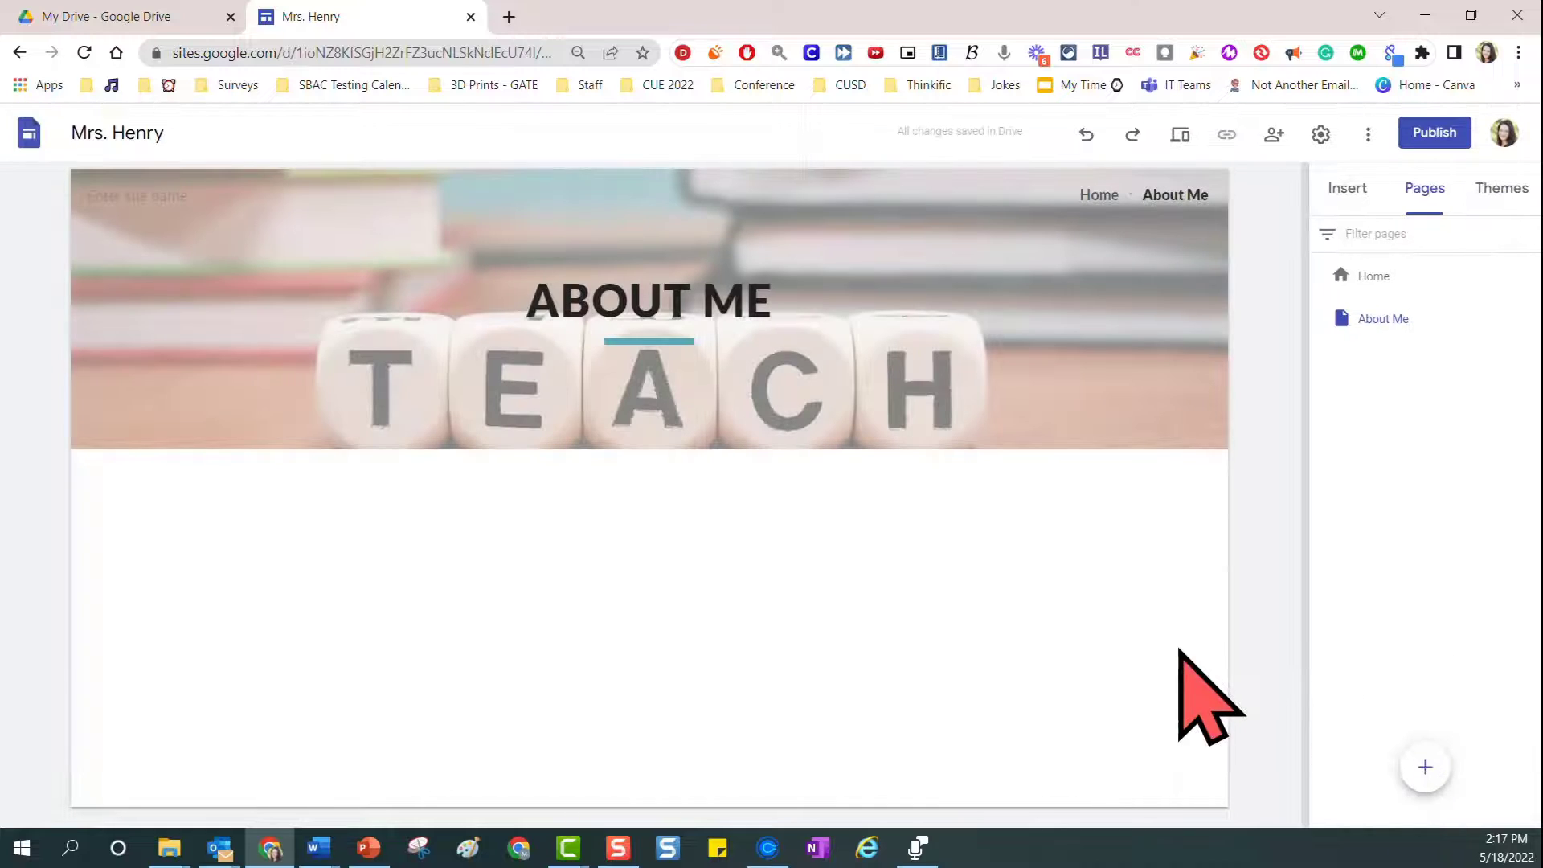
Add a new page named "Key Learning Tools"
mouse_move(1426, 773)
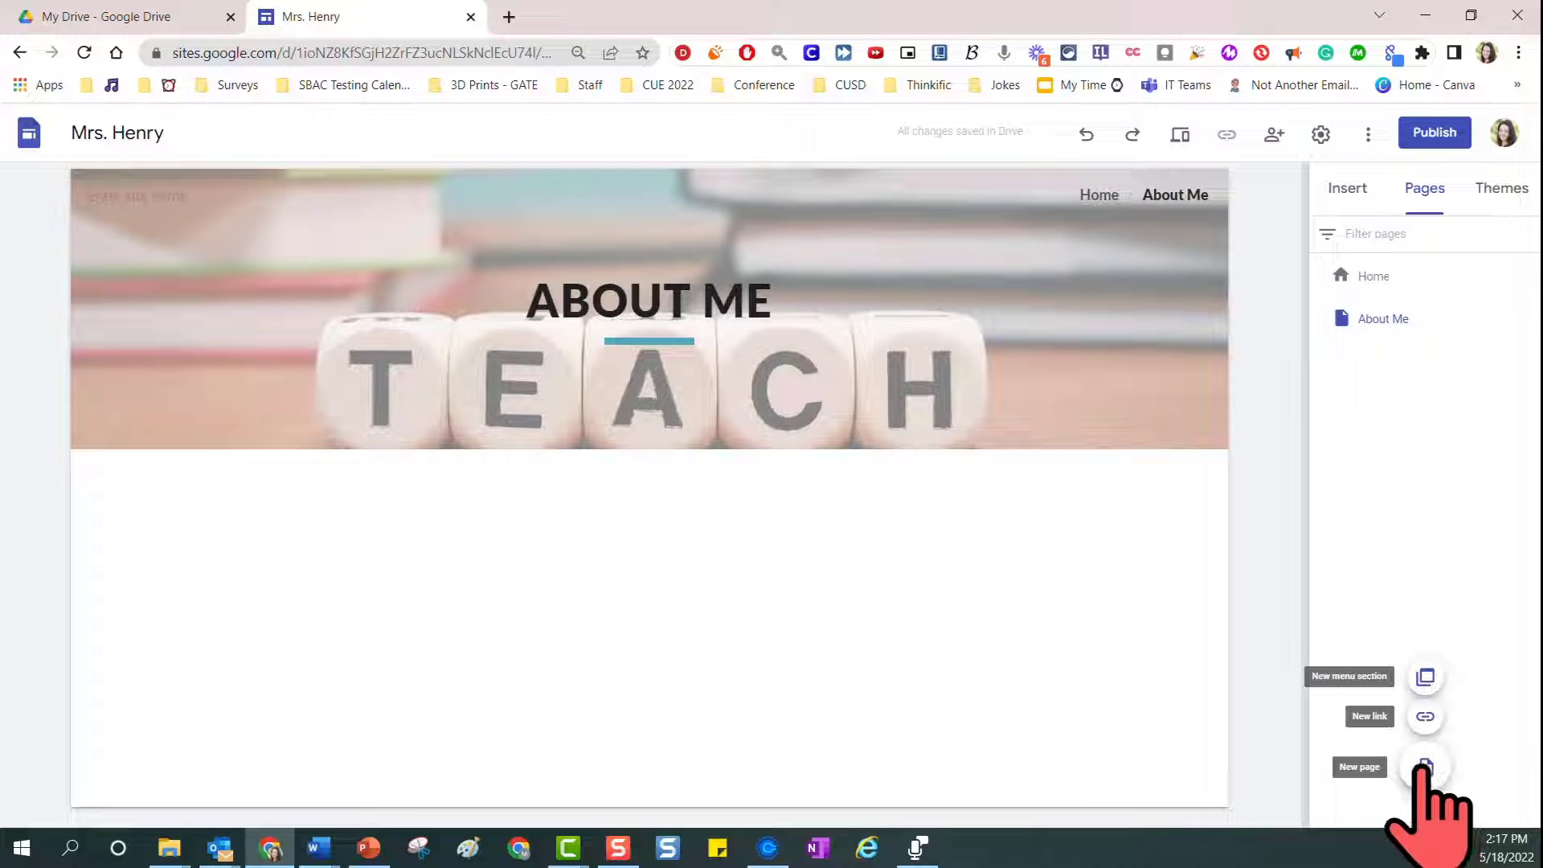
left_click(1424, 765)
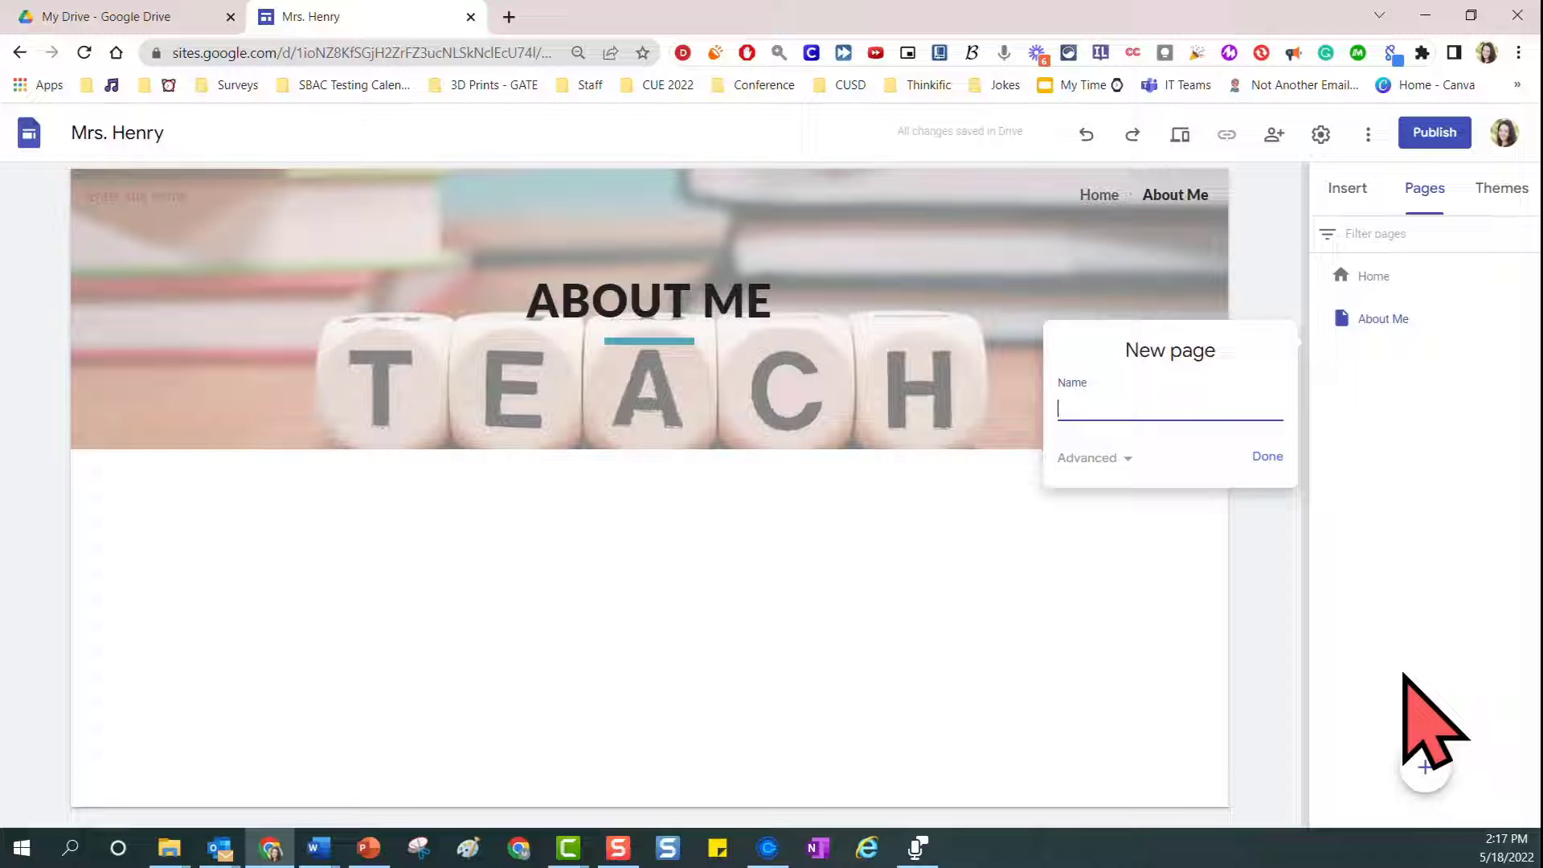
type("Key Learning Tools")
left_click(1267, 456)
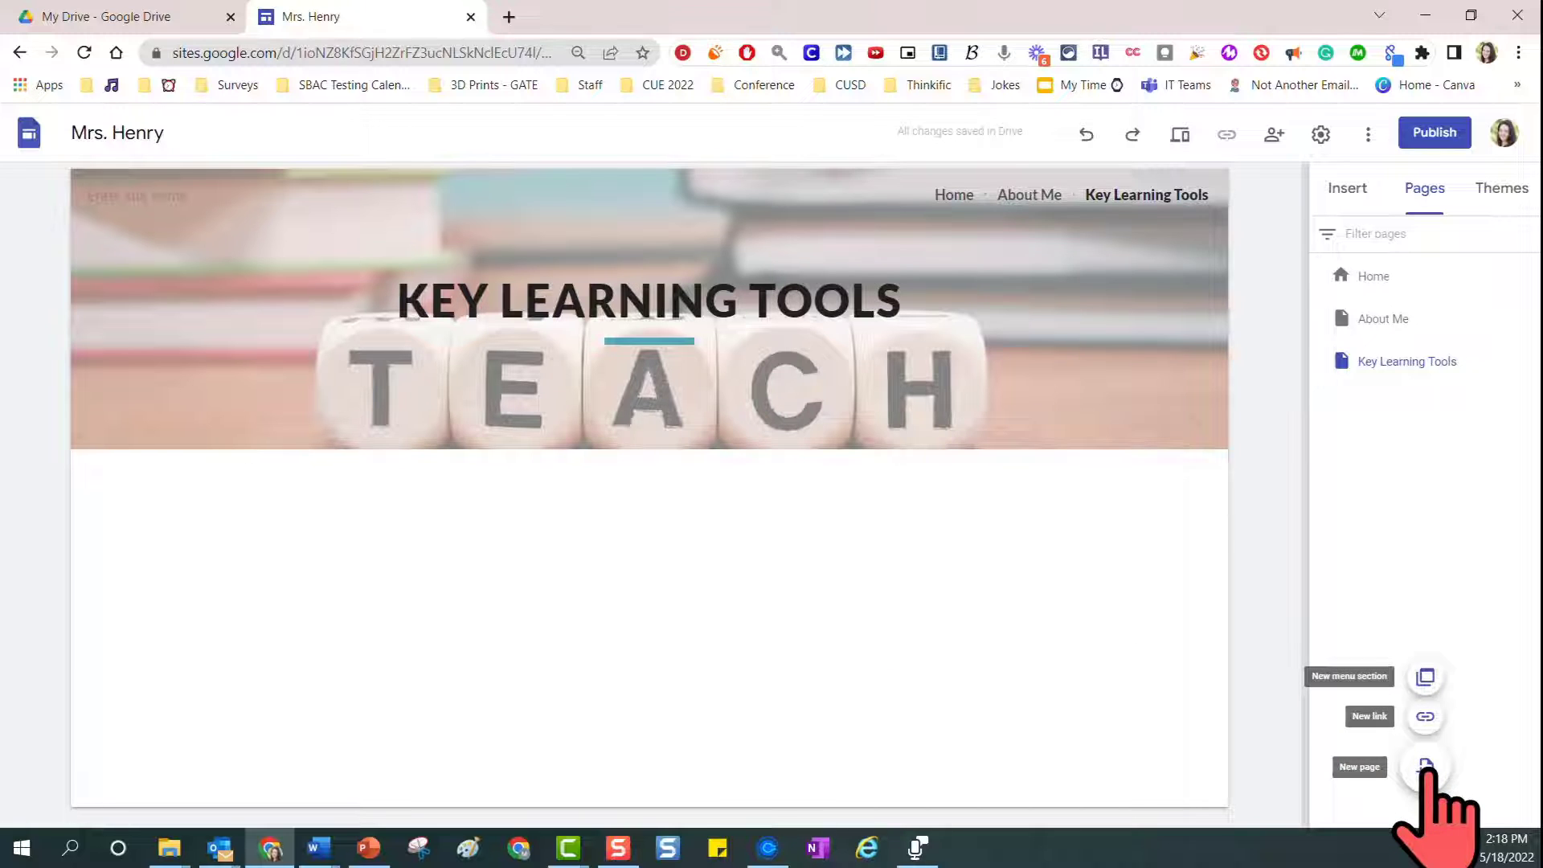
Add a new page named "Contact"
left_click(1426, 767)
type("Conta")
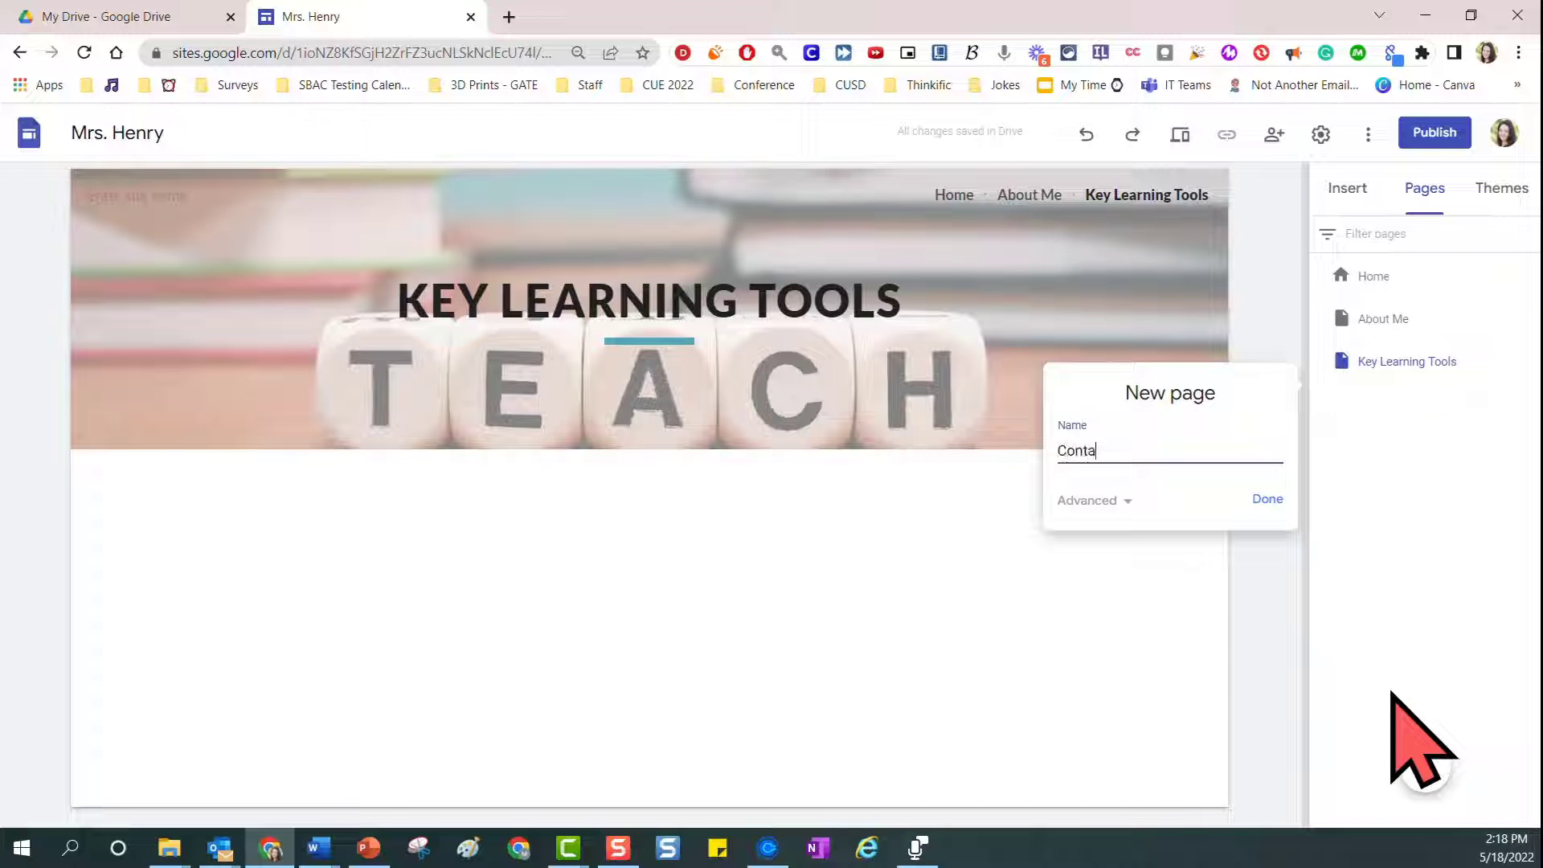
type("ct")
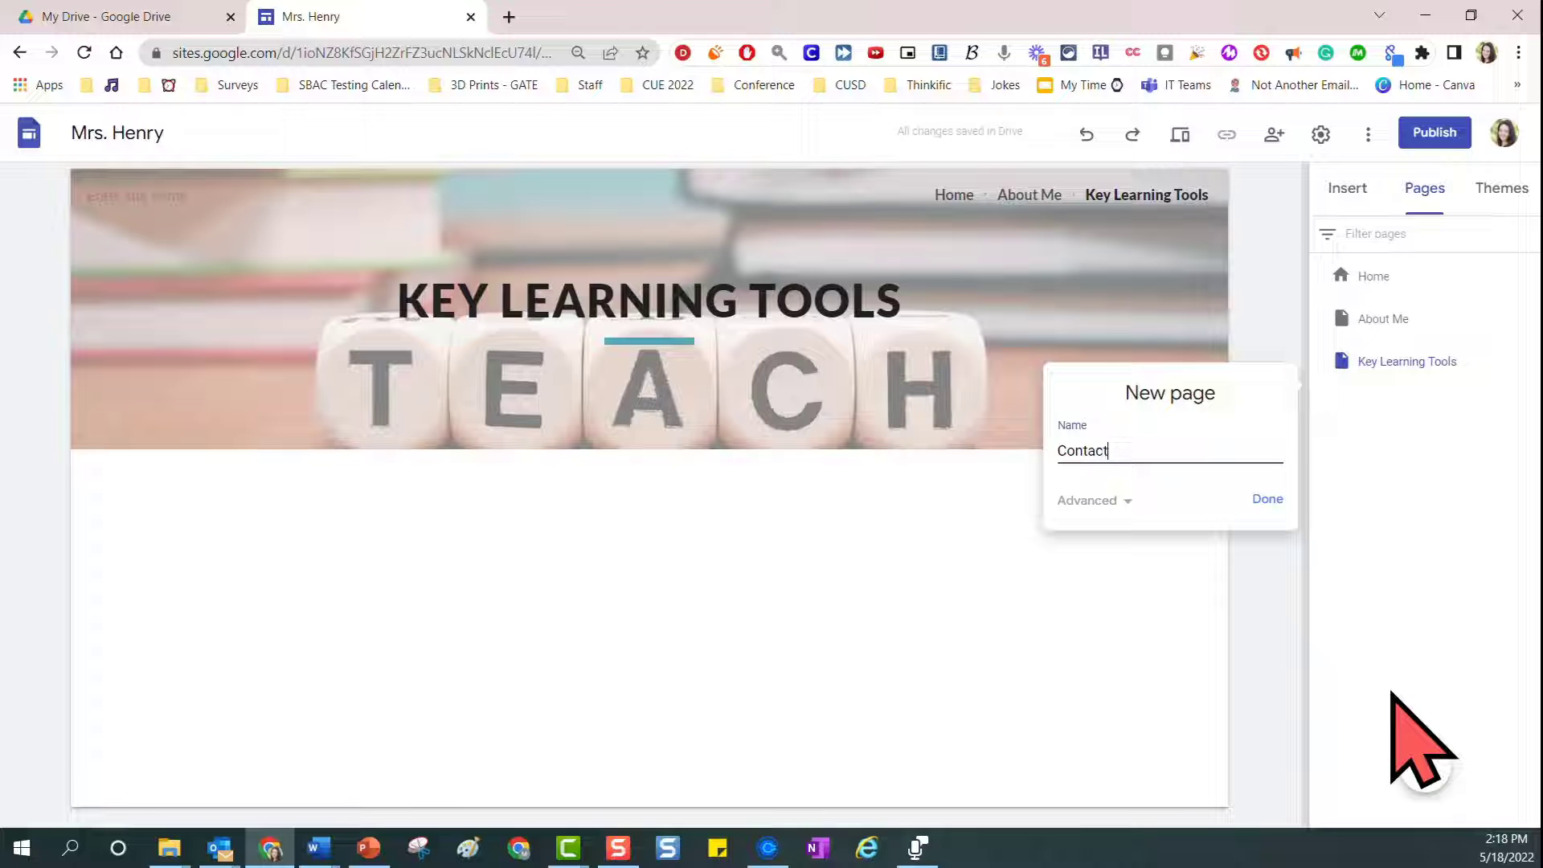
left_click(1267, 499)
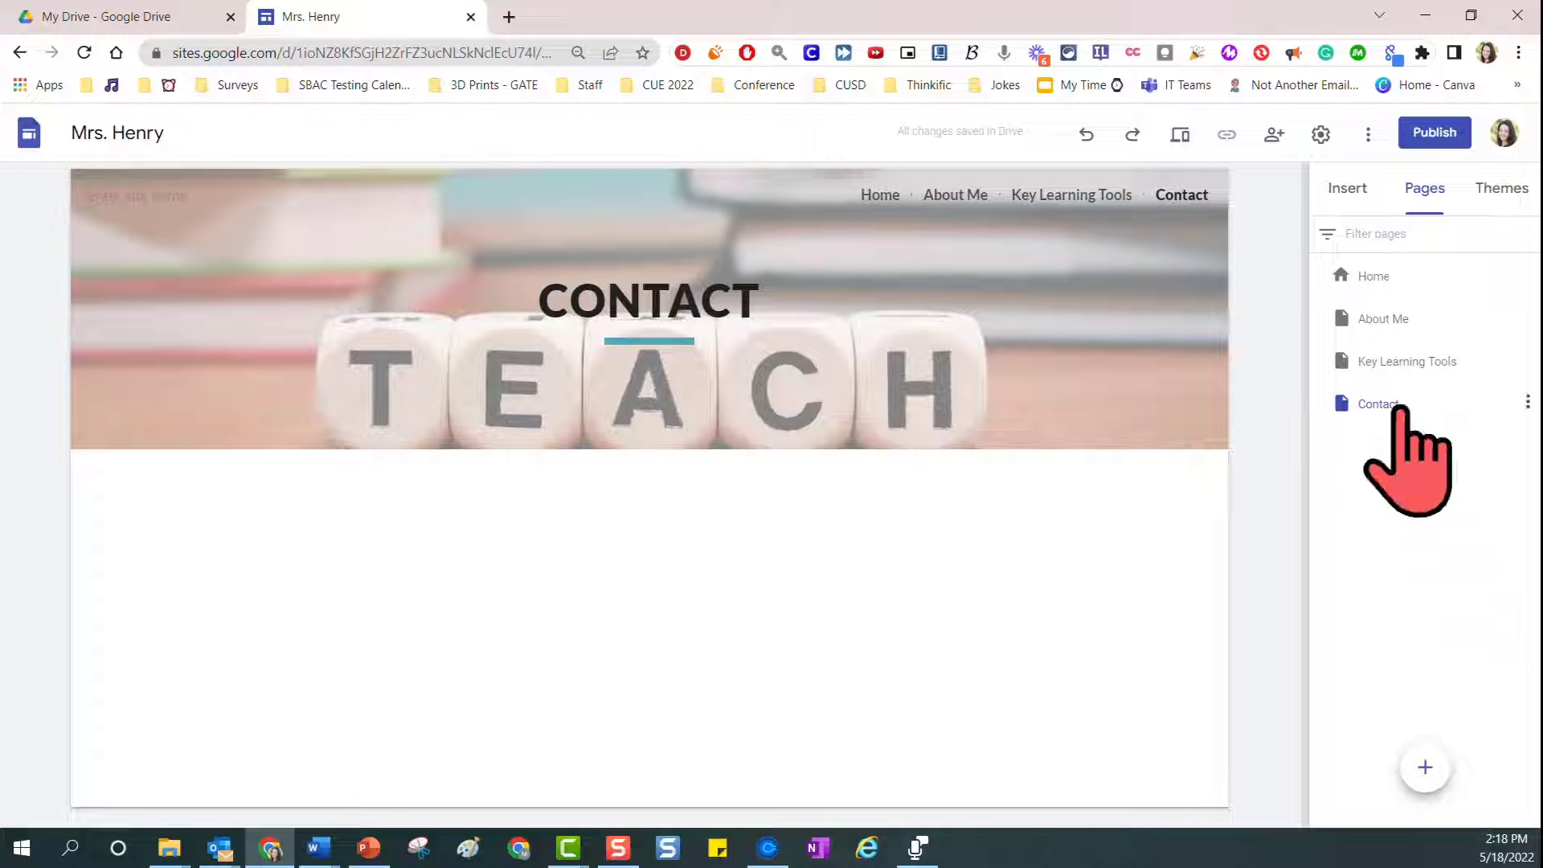
Reorder the pages to Contact, Key Learning Tools, About Me, Home
left_click_drag(1396, 319, 1396, 443)
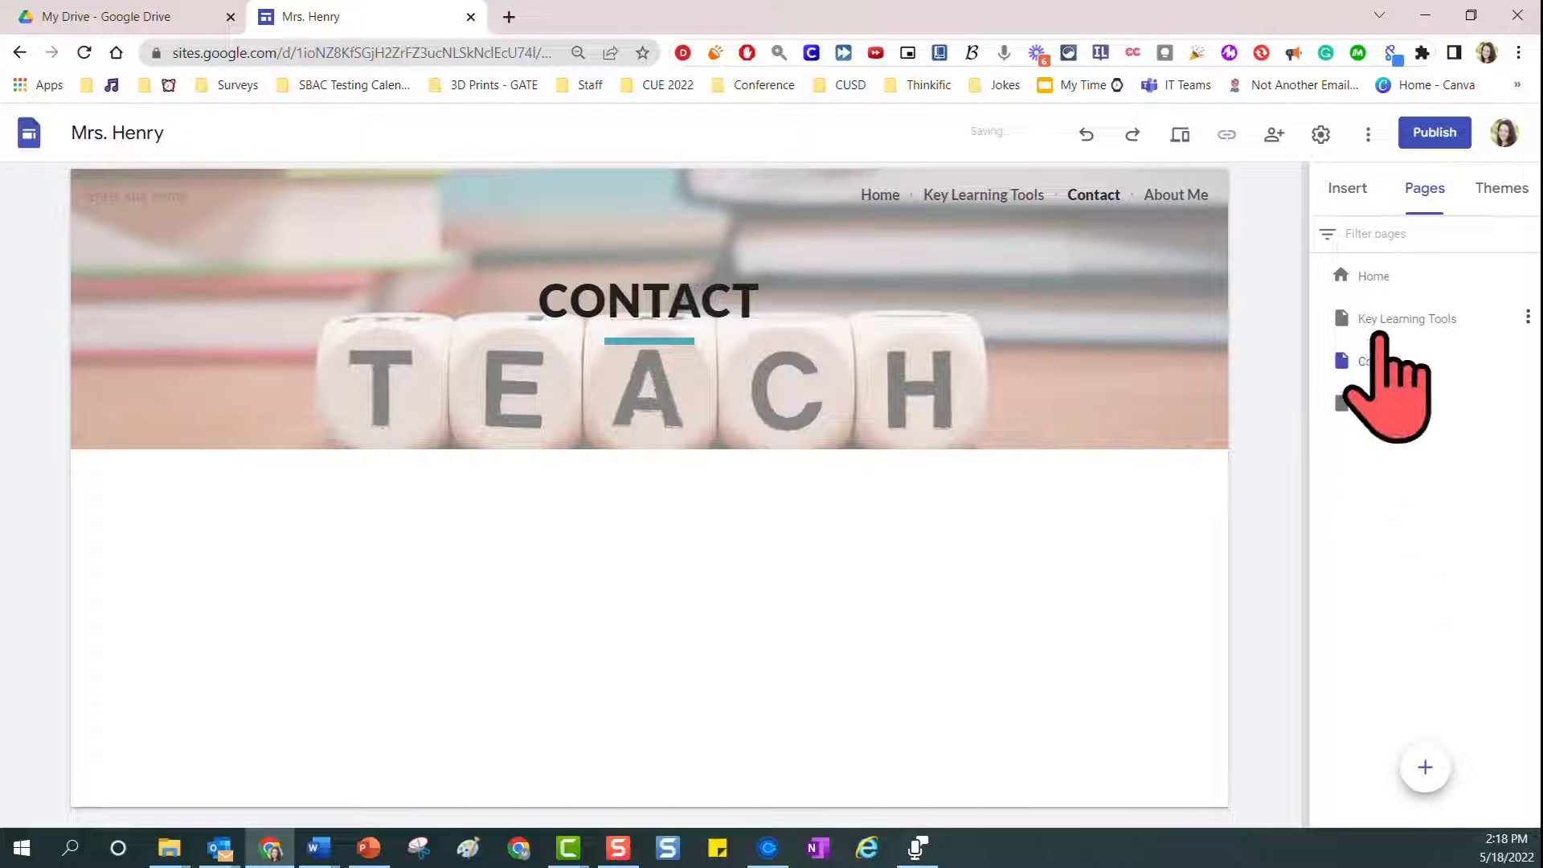
left_click_drag(1398, 321, 1395, 384)
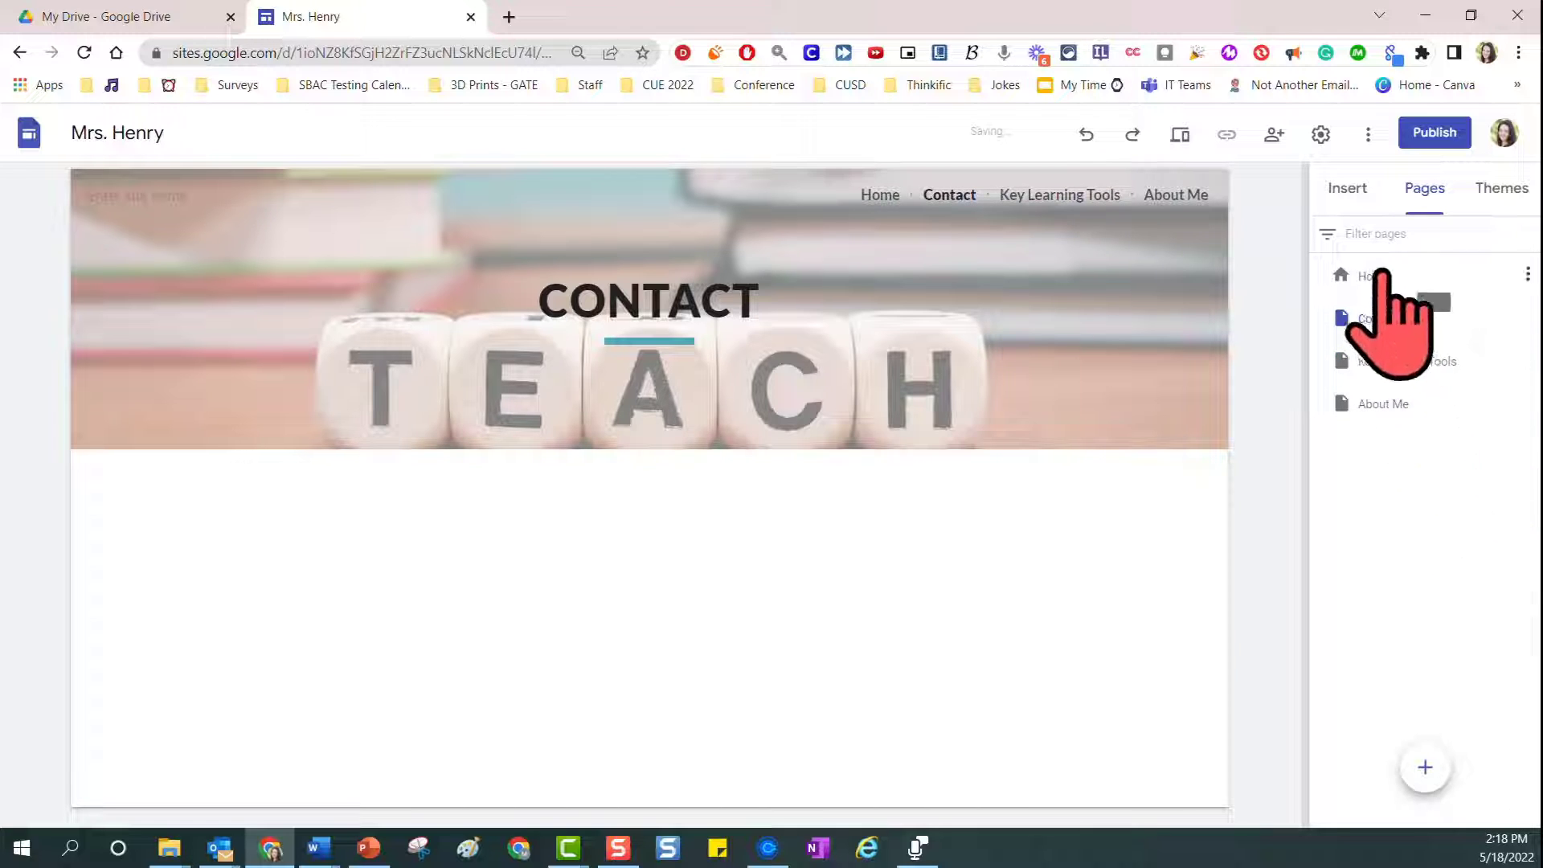
left_click_drag(1382, 275, 1379, 418)
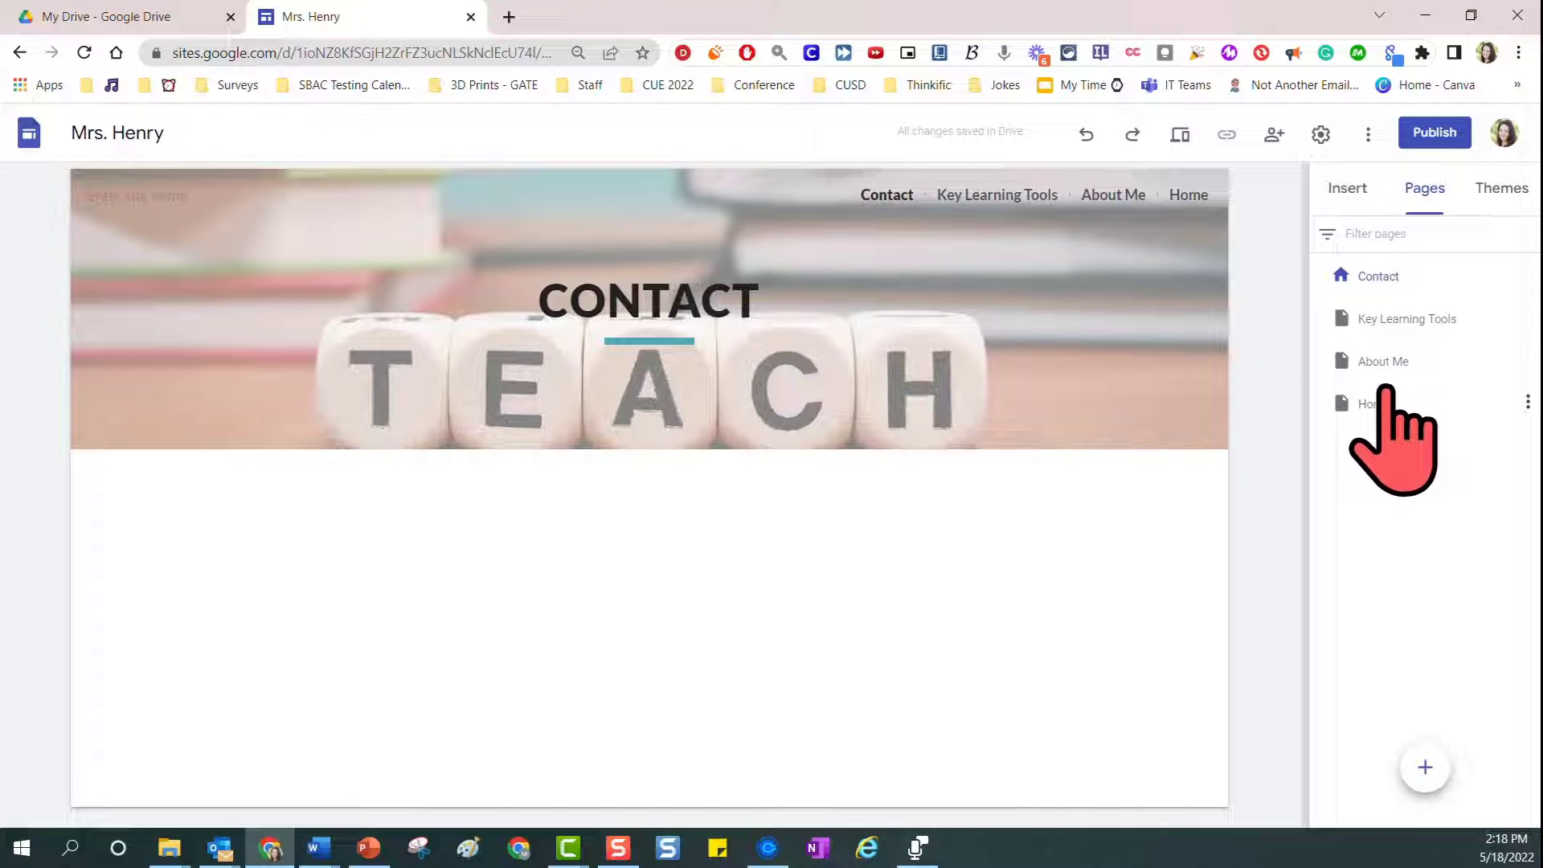
Reorder the pages to Home, Key Learning Tools, Contact, About Me
left_click_drag(1383, 405, 1384, 260)
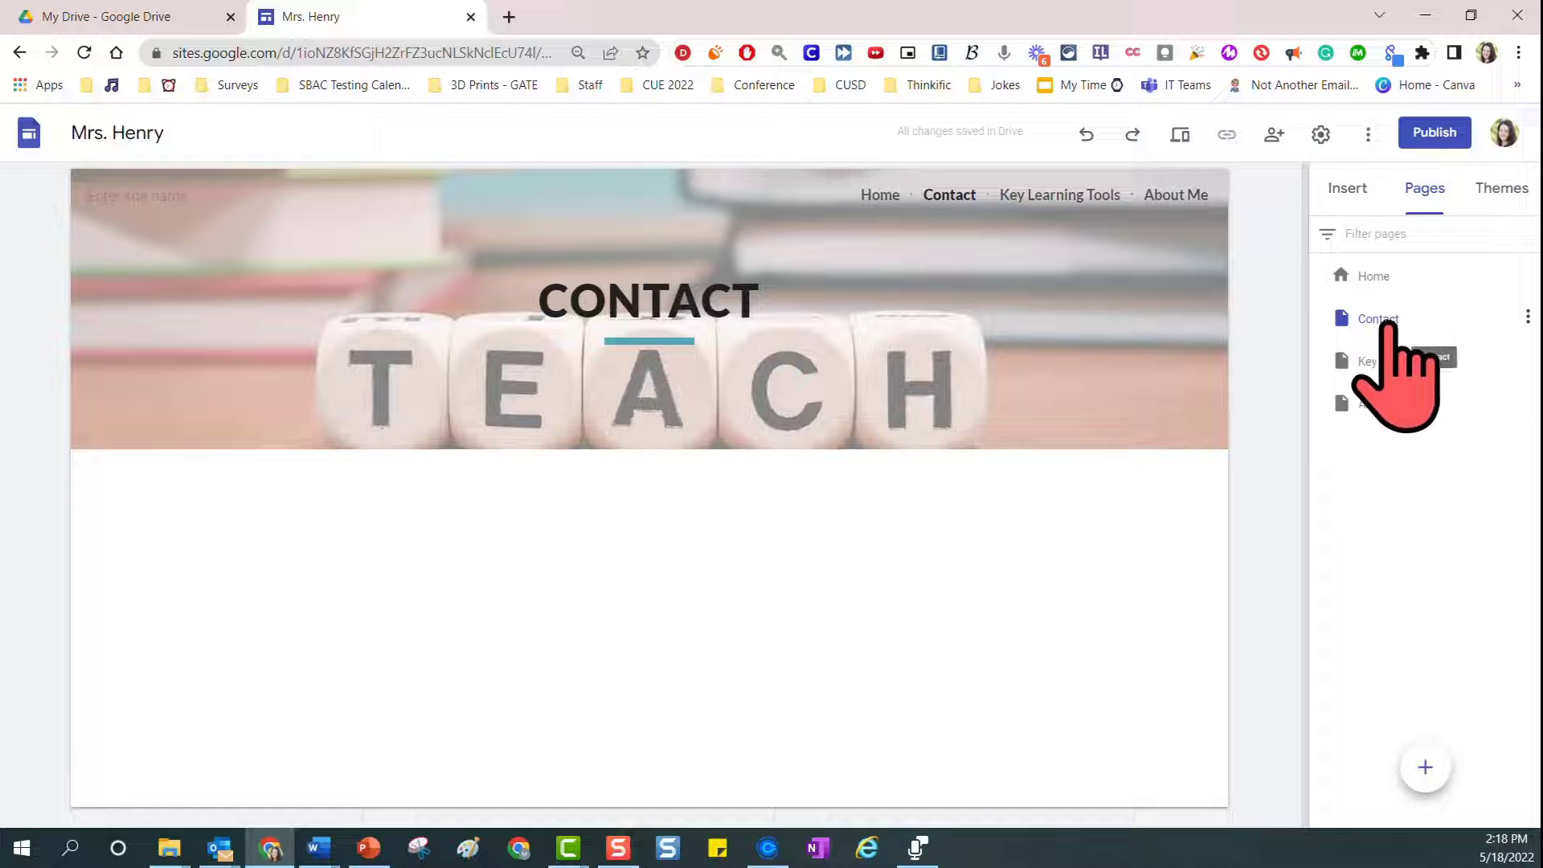
left_click_drag(1388, 320, 1380, 382)
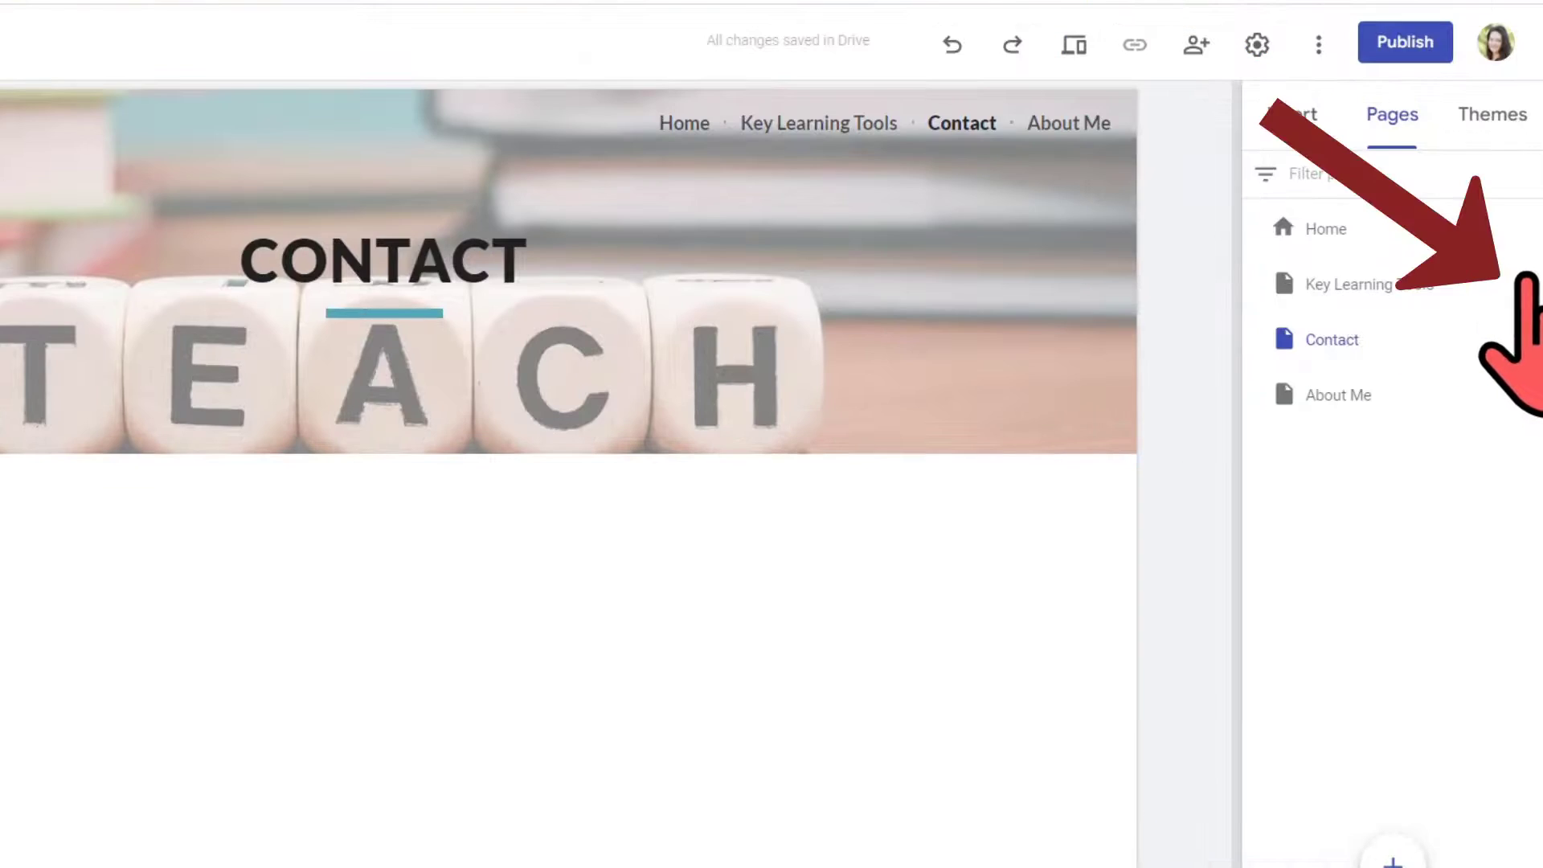
left_click(1526, 282)
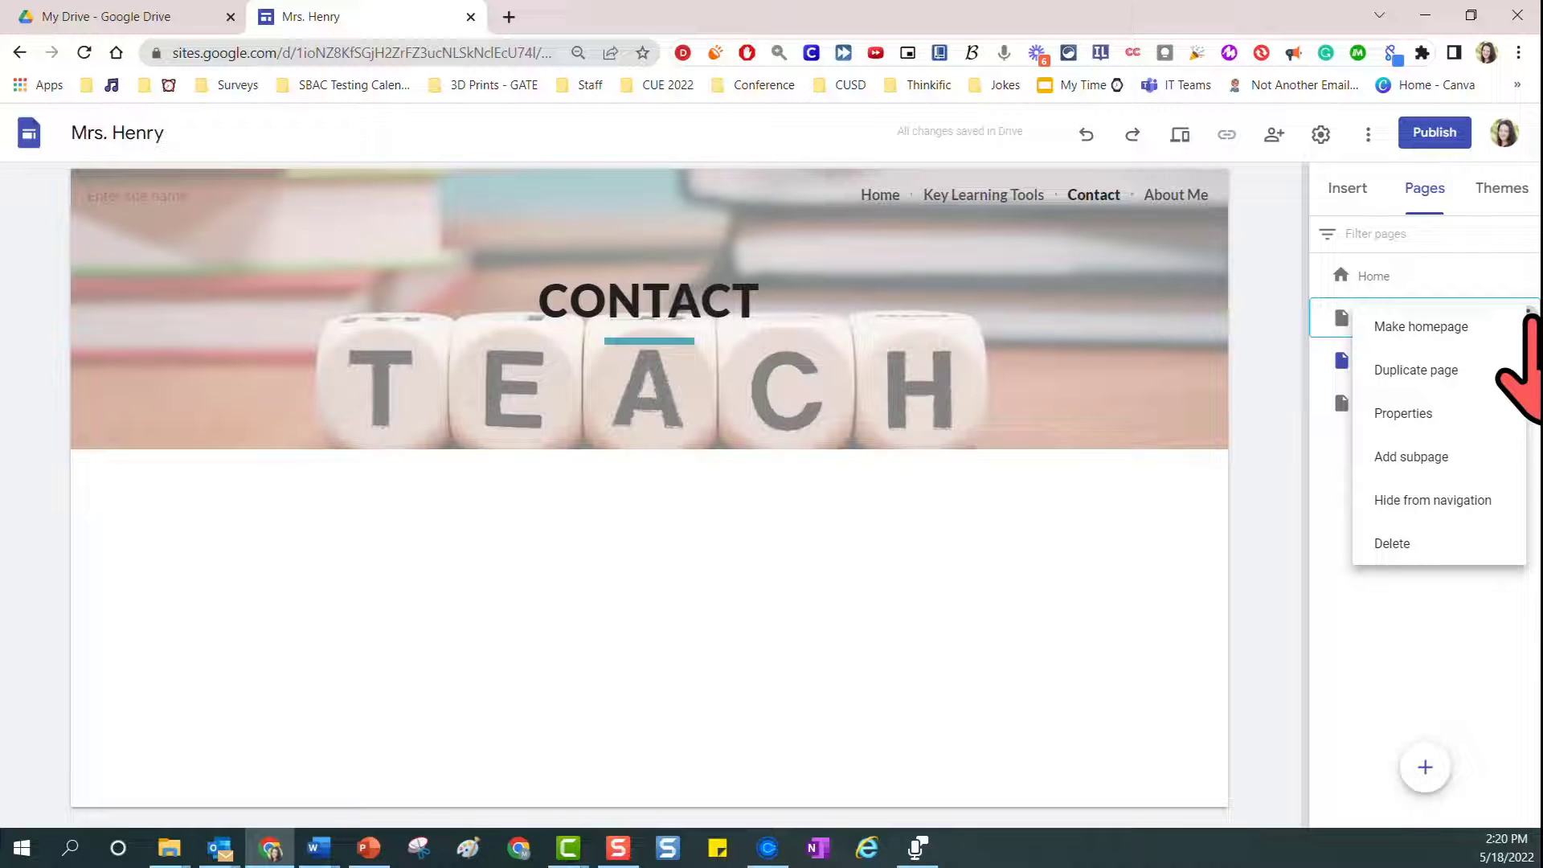
left_click(1462, 618)
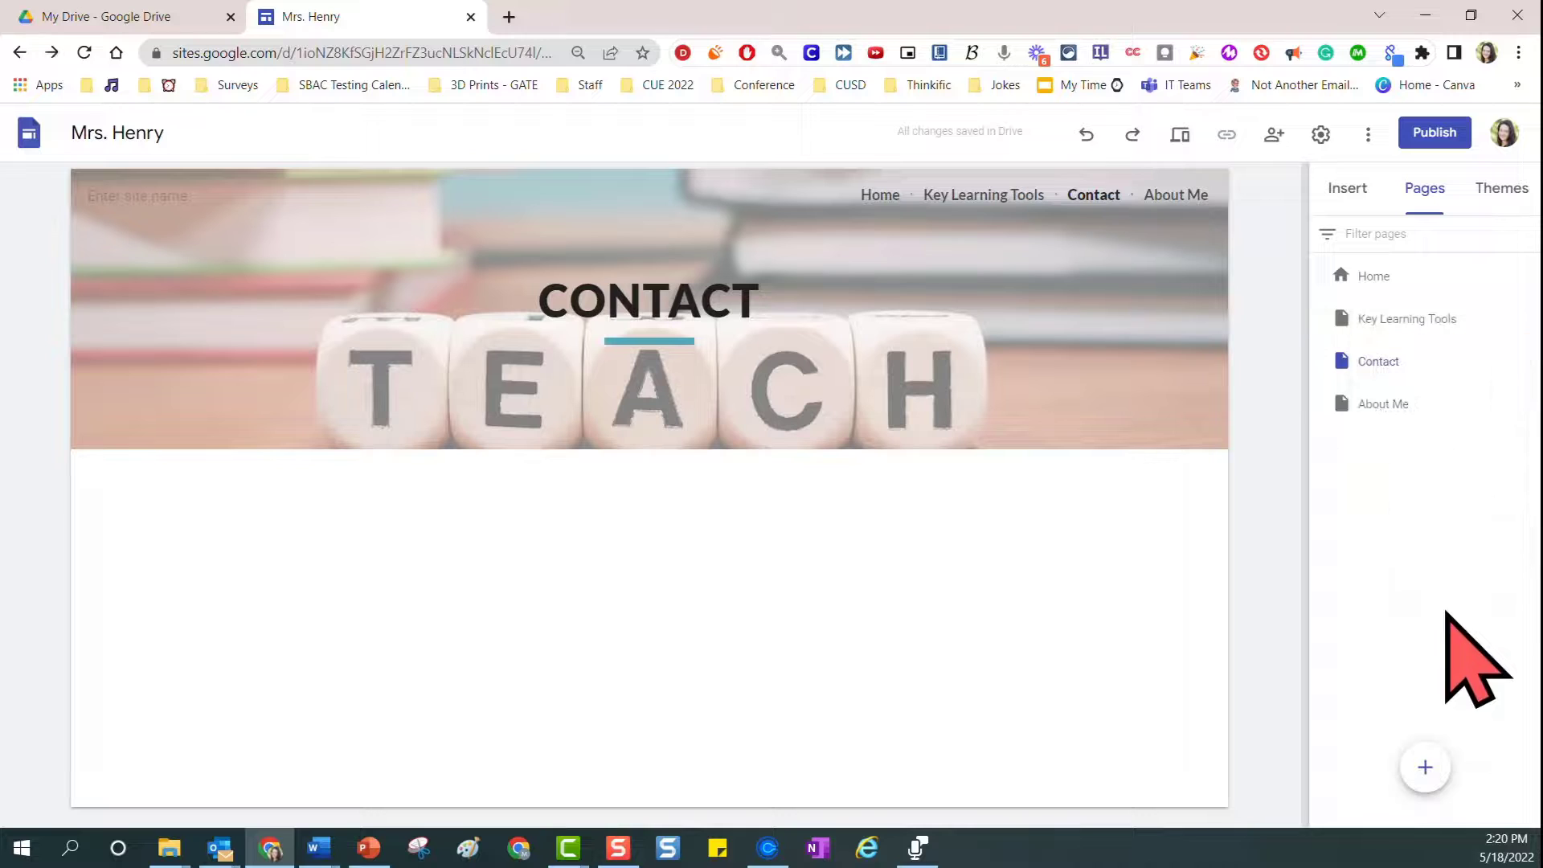
double_click(1392, 361)
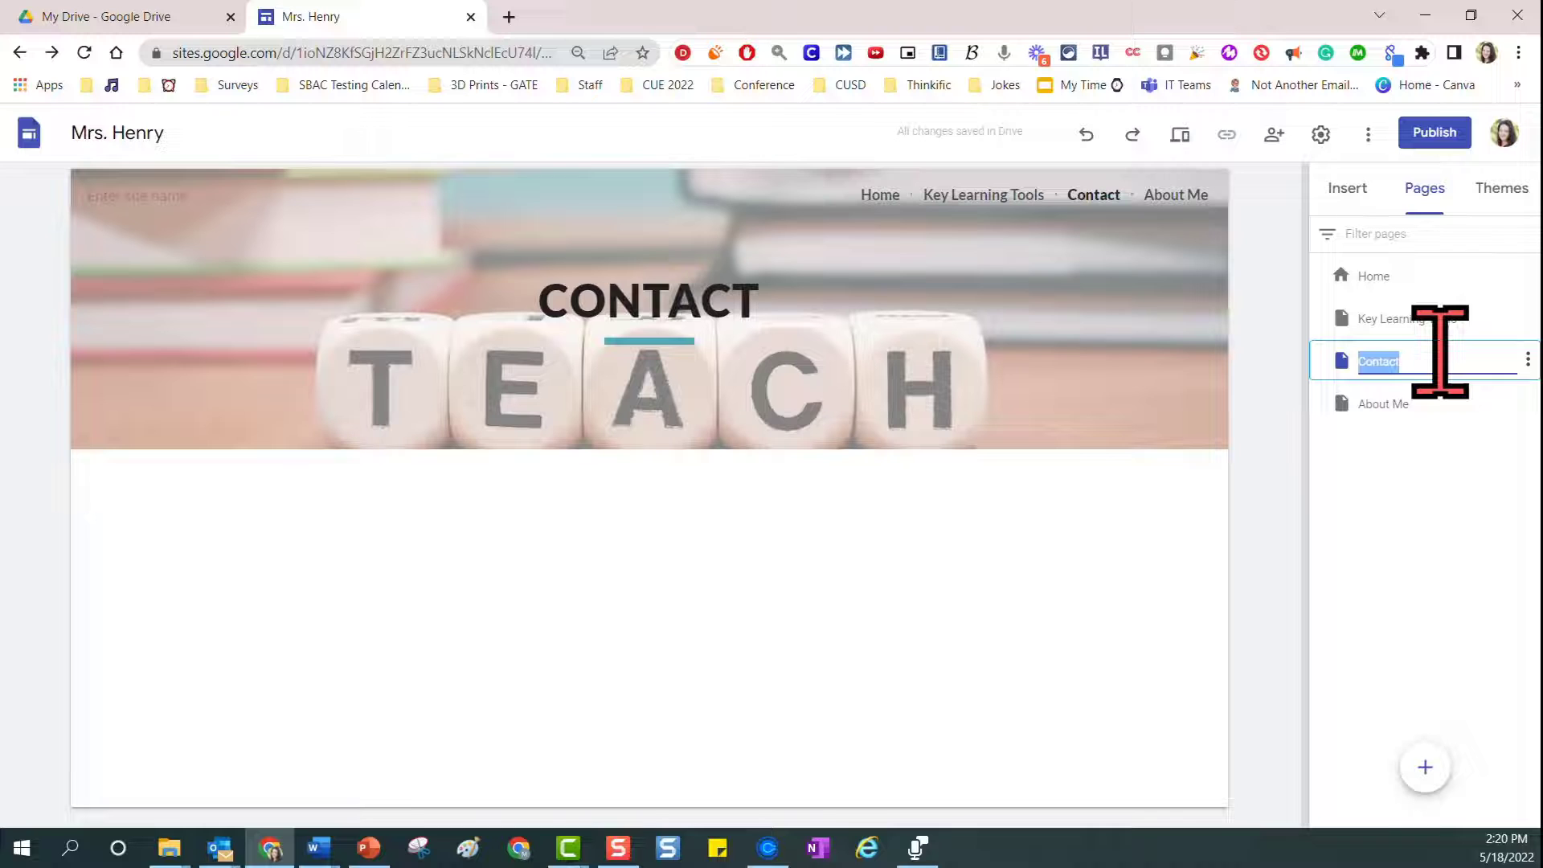
left_click(1407, 482)
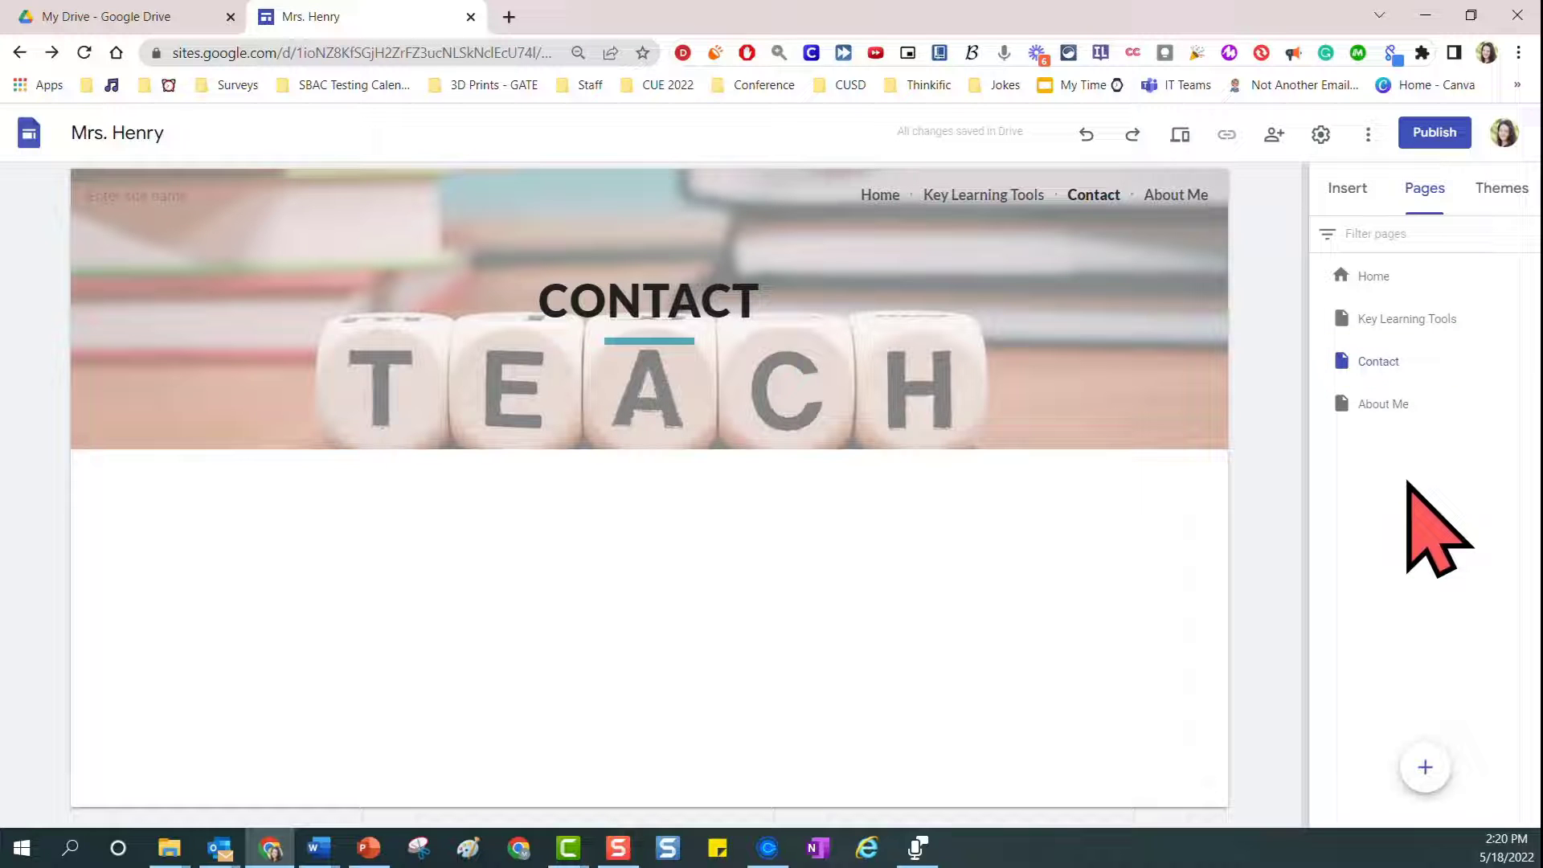
Add a subpage named "Math" under the Key Learning Tools page
mouse_move(1429, 324)
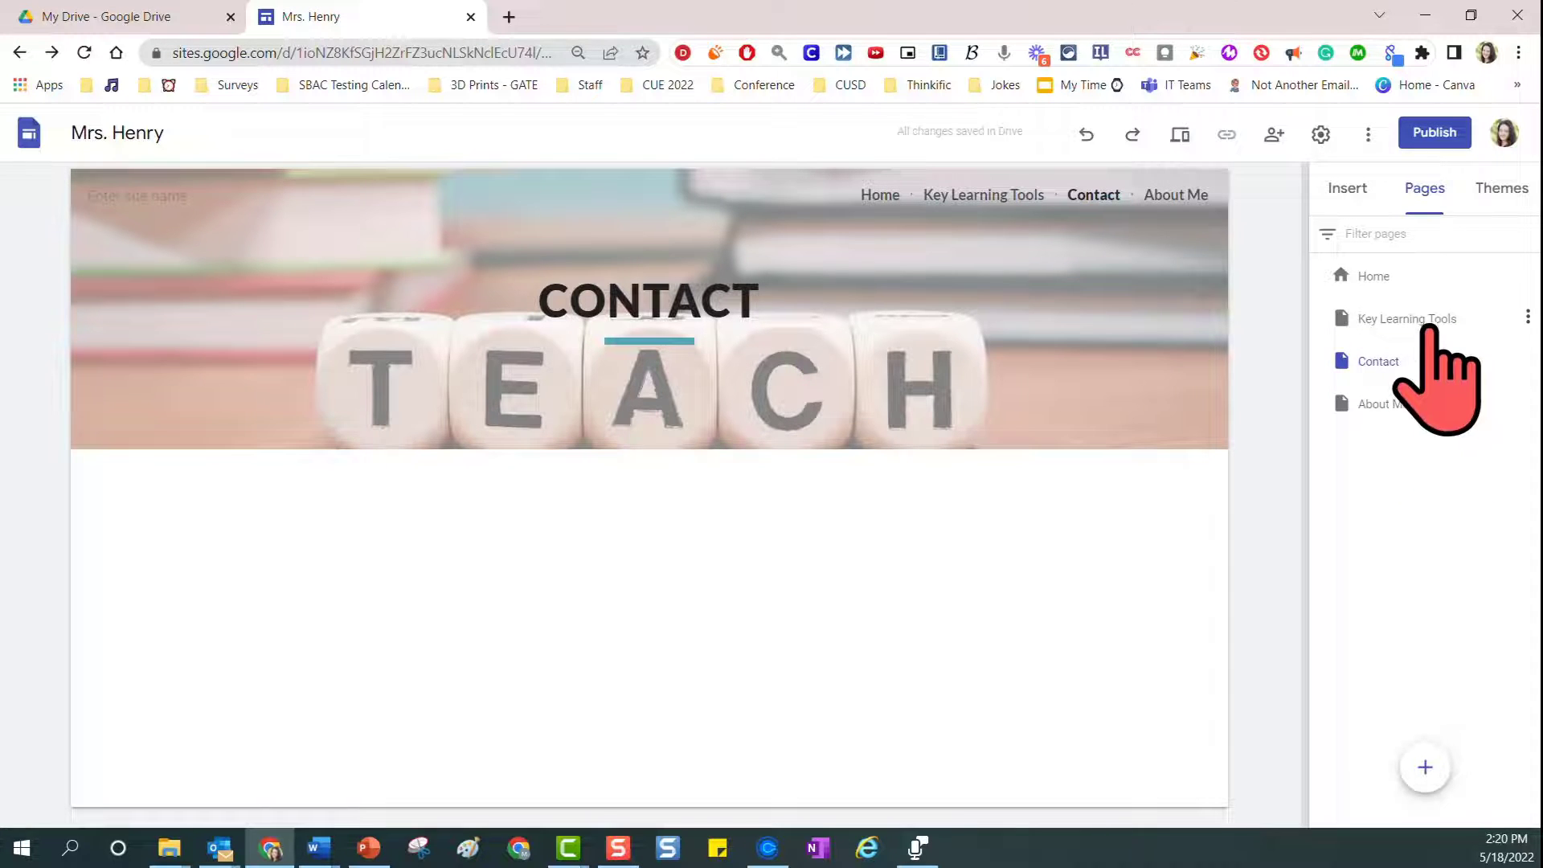
left_click(1528, 318)
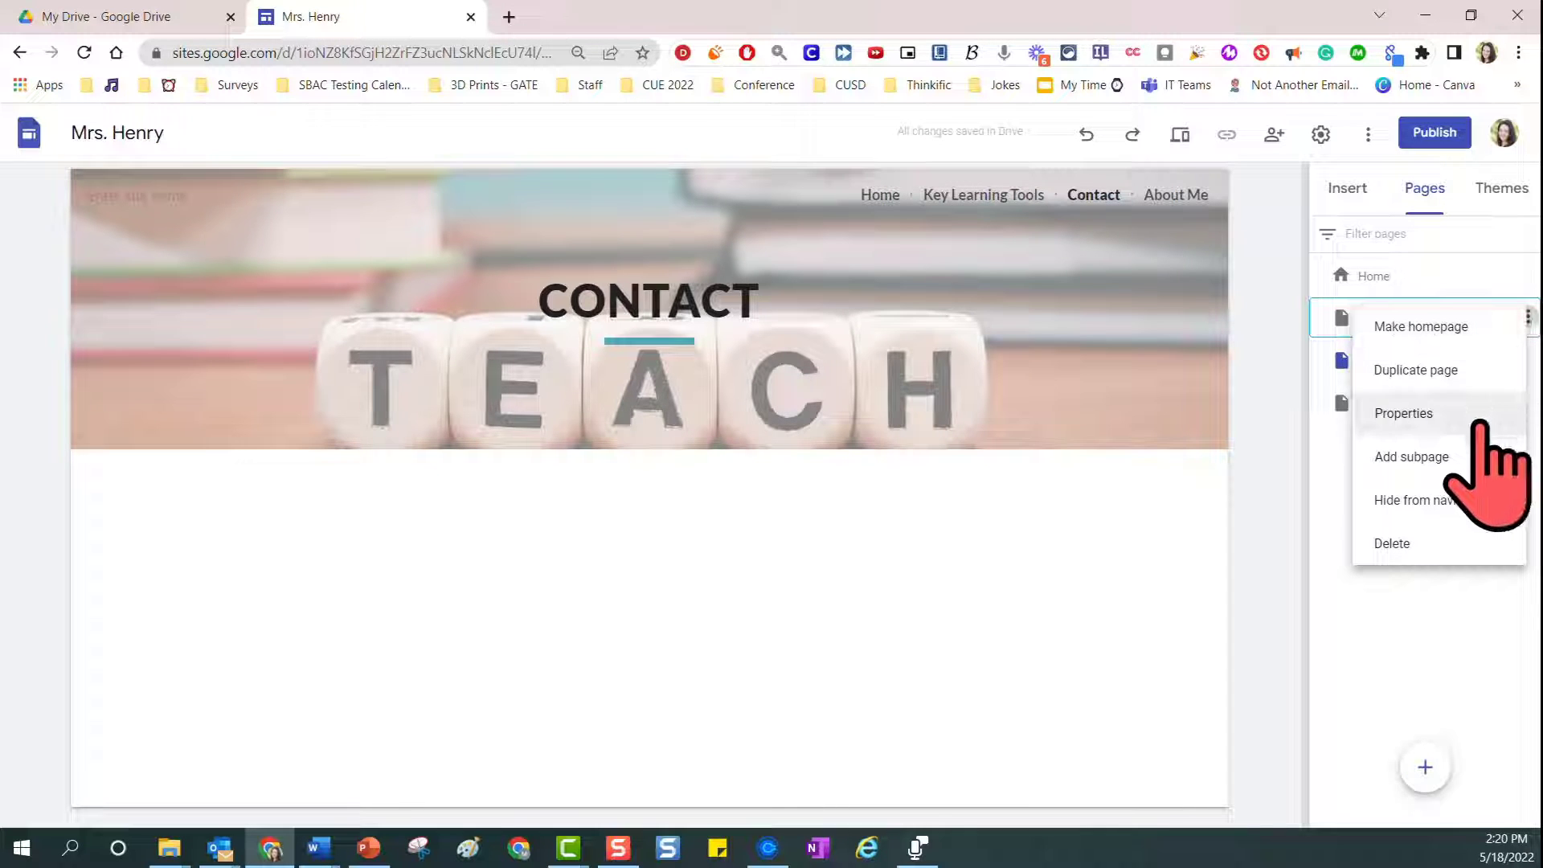
left_click(1473, 458)
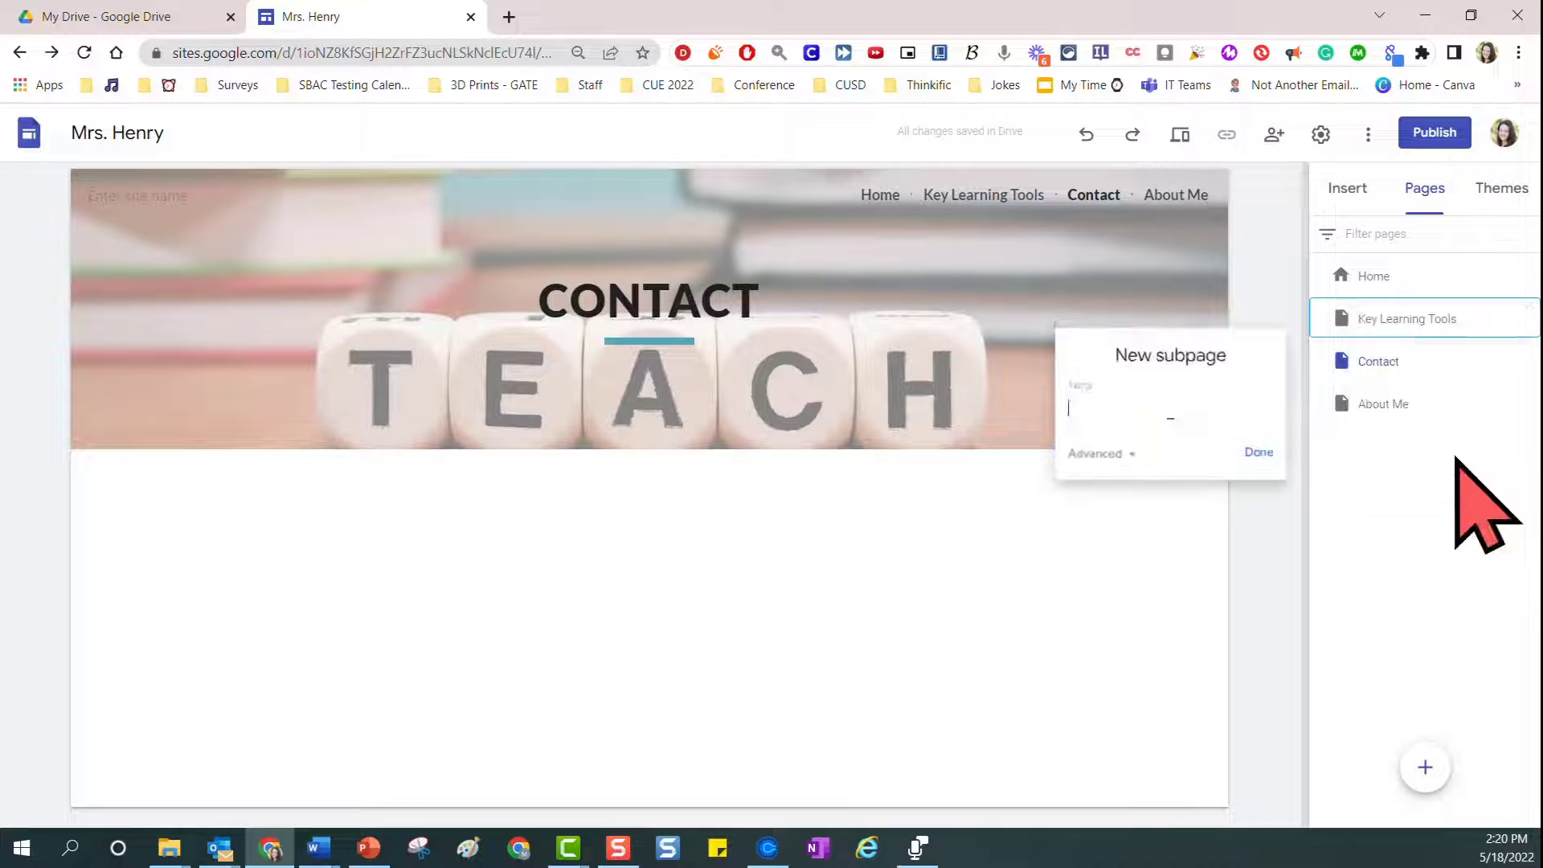
type("M")
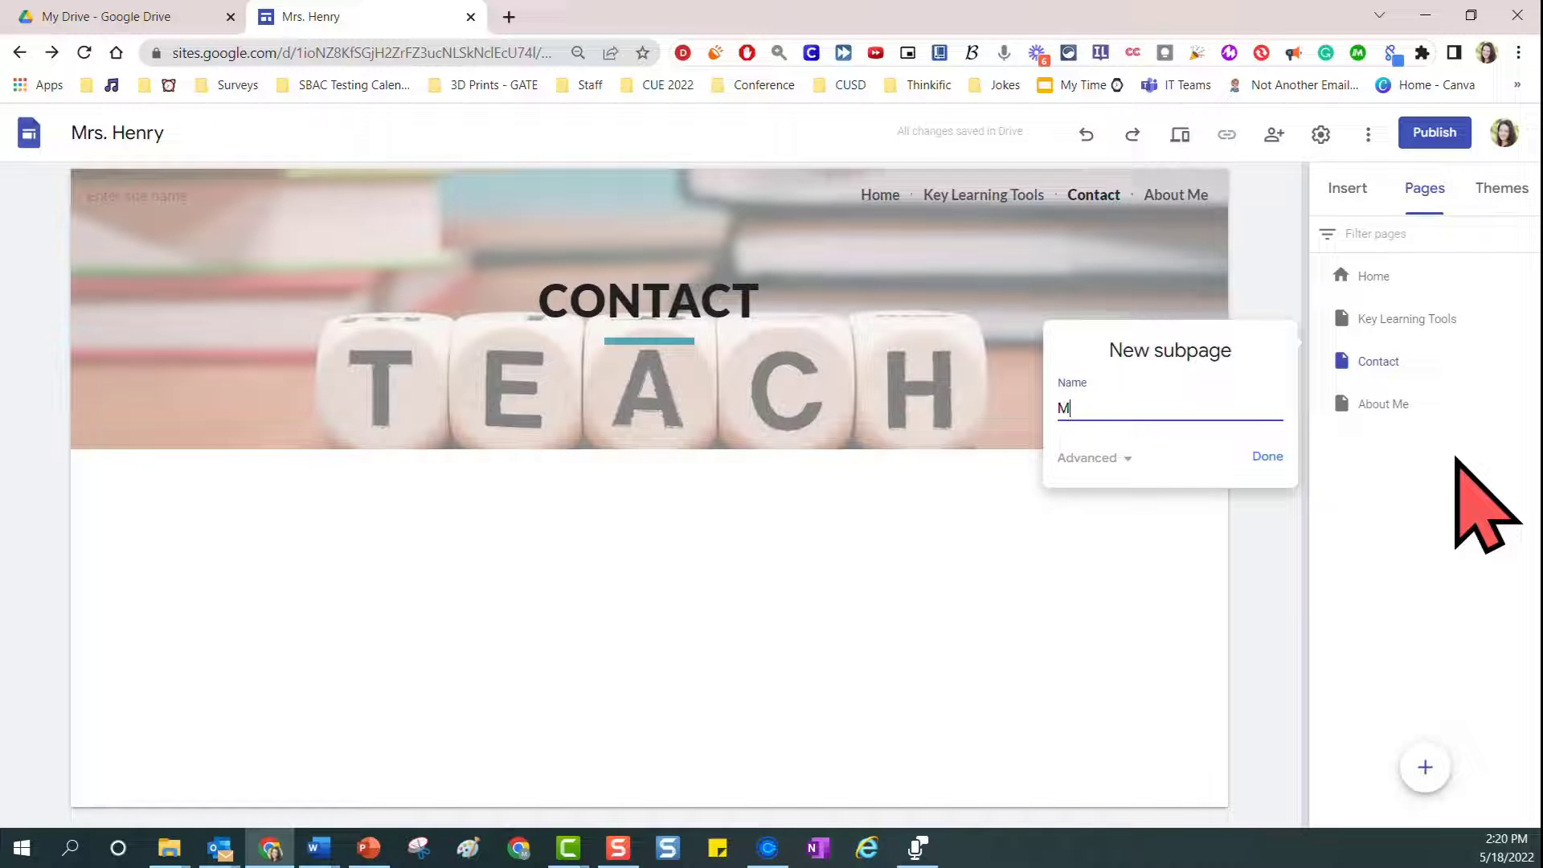
type("ath")
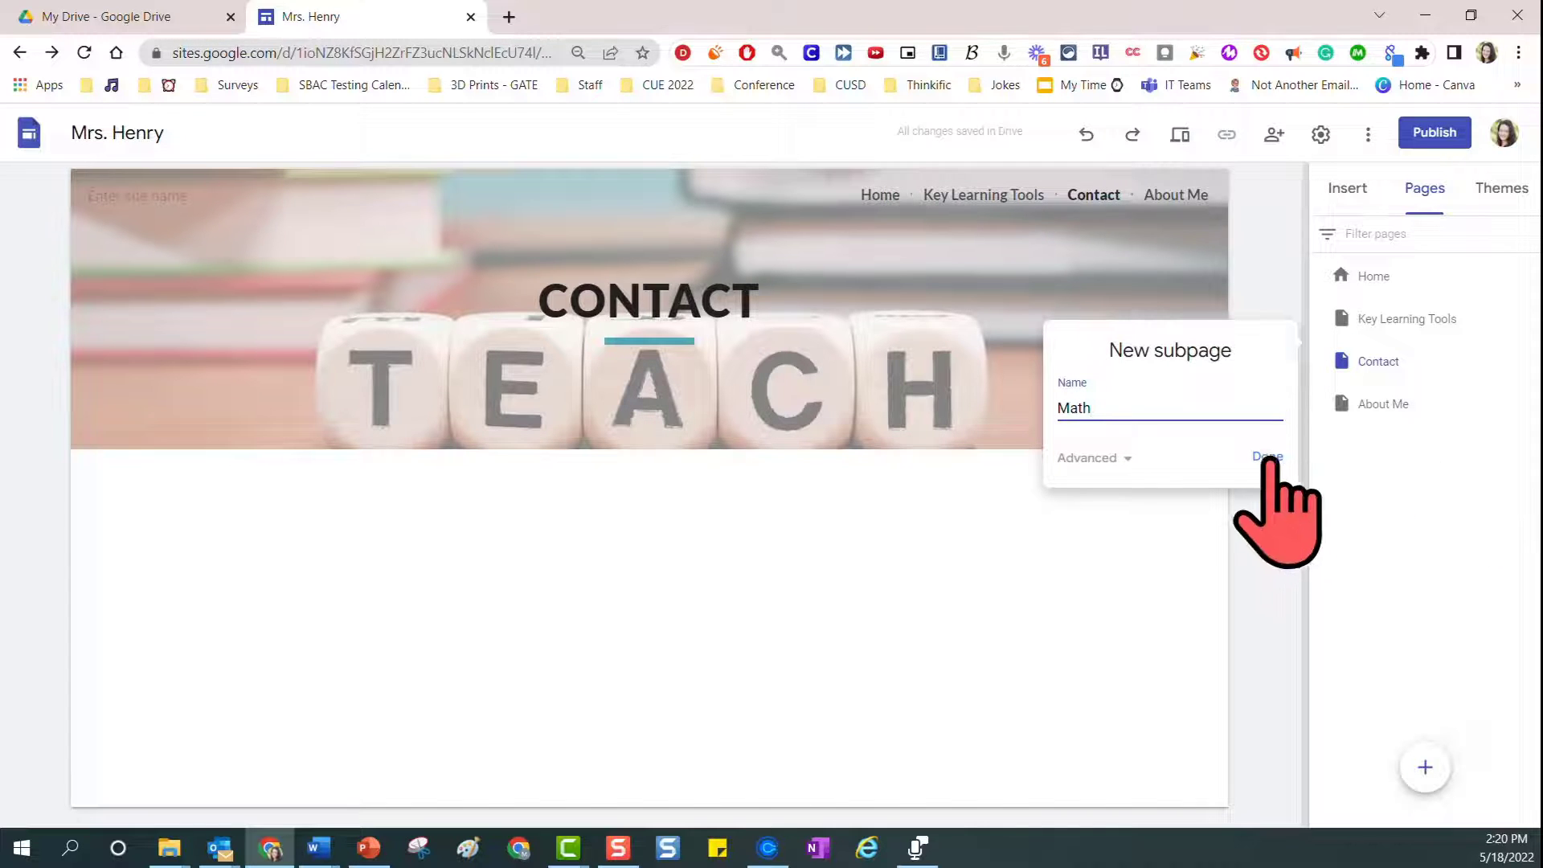
left_click(1267, 458)
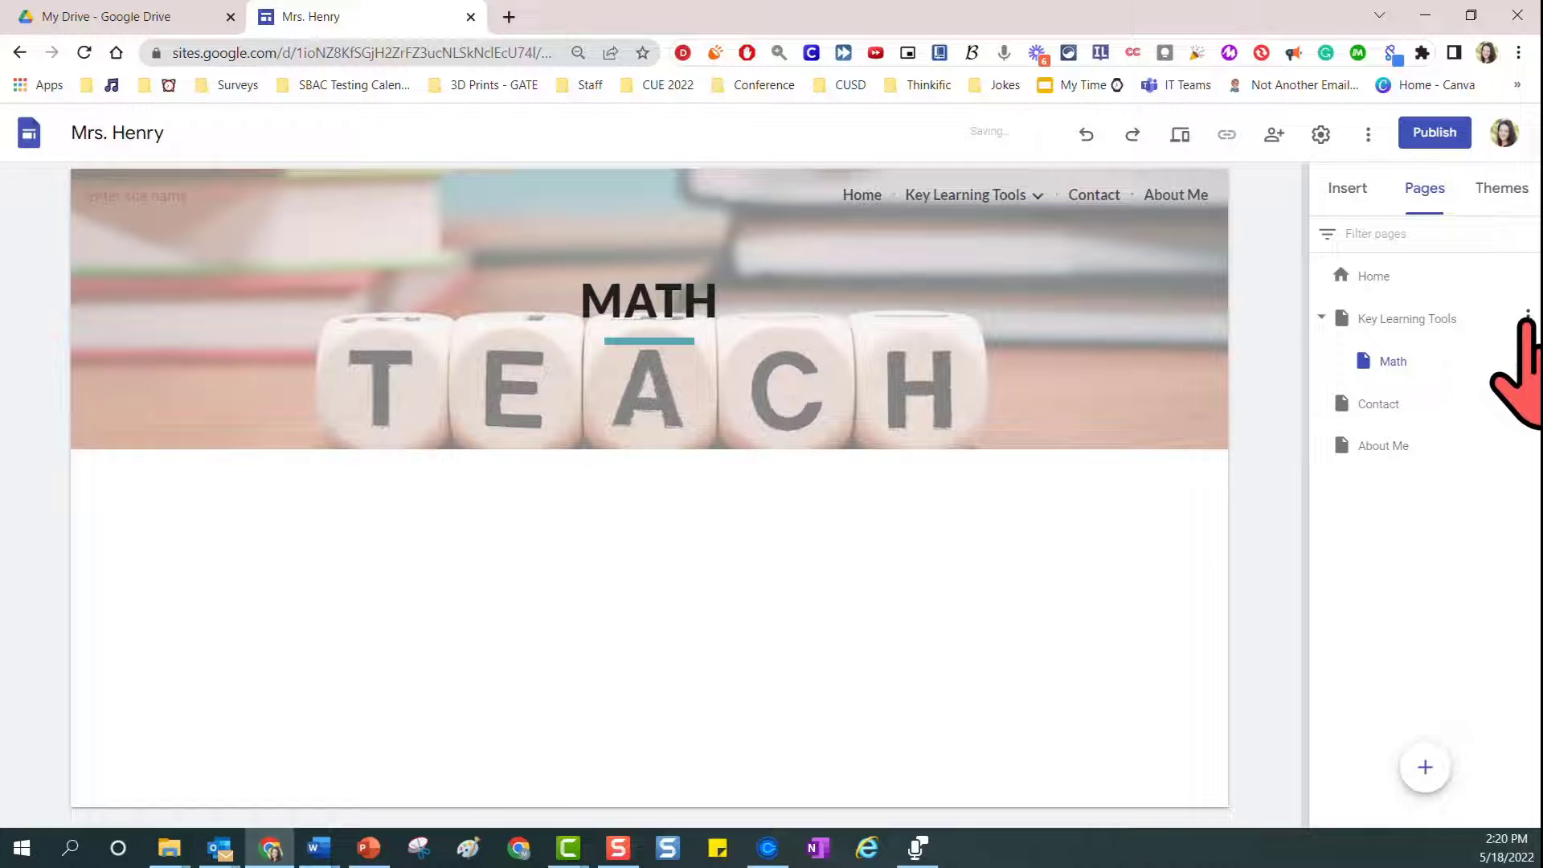
Add a subpage named "ELA" under the Key Learning Tools page
left_click(1527, 315)
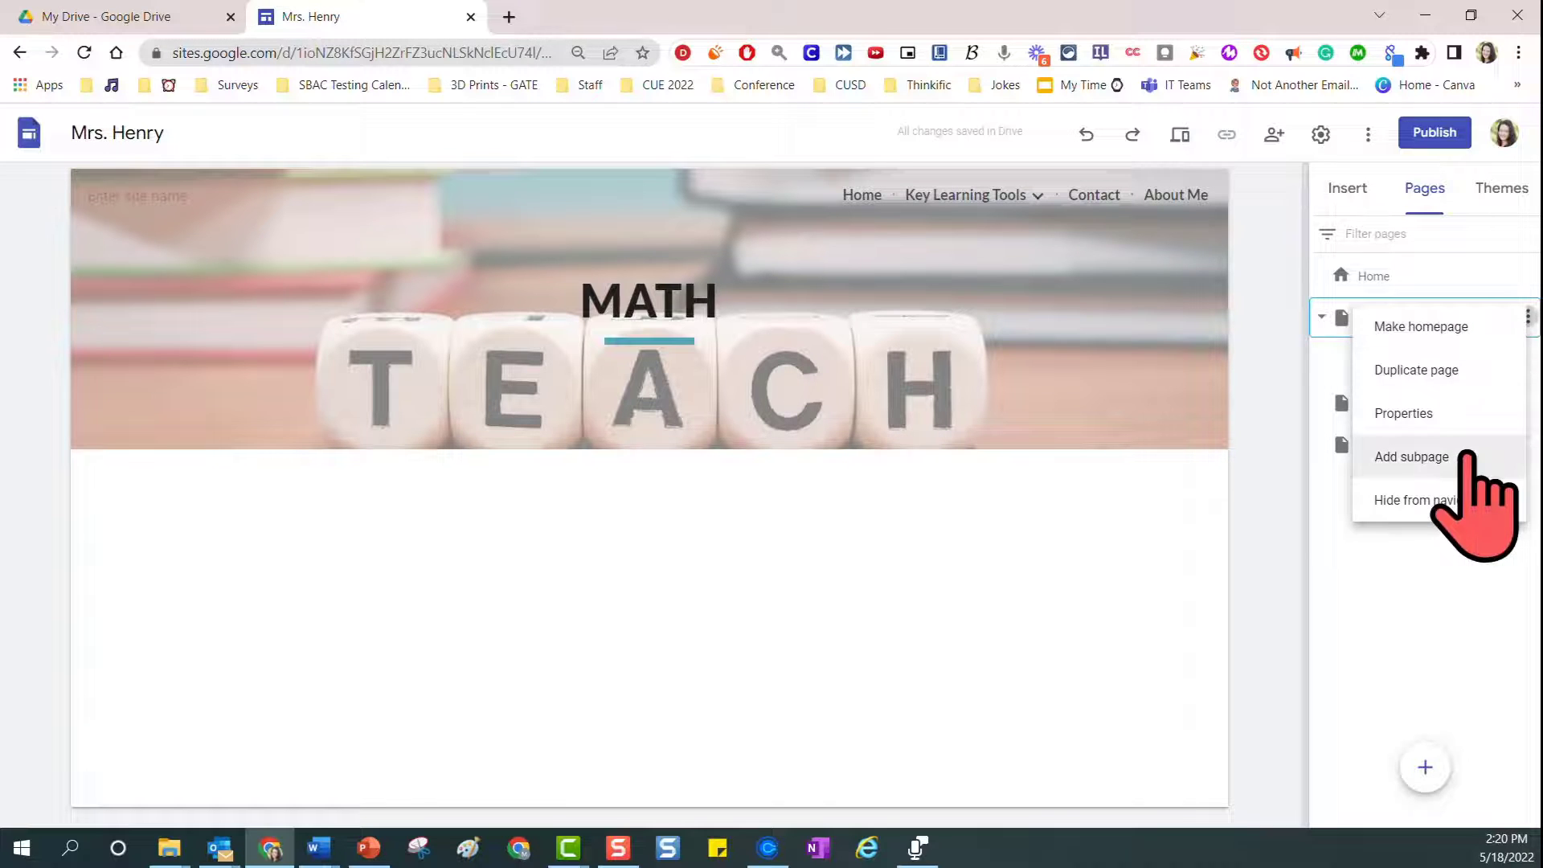
left_click(1468, 456)
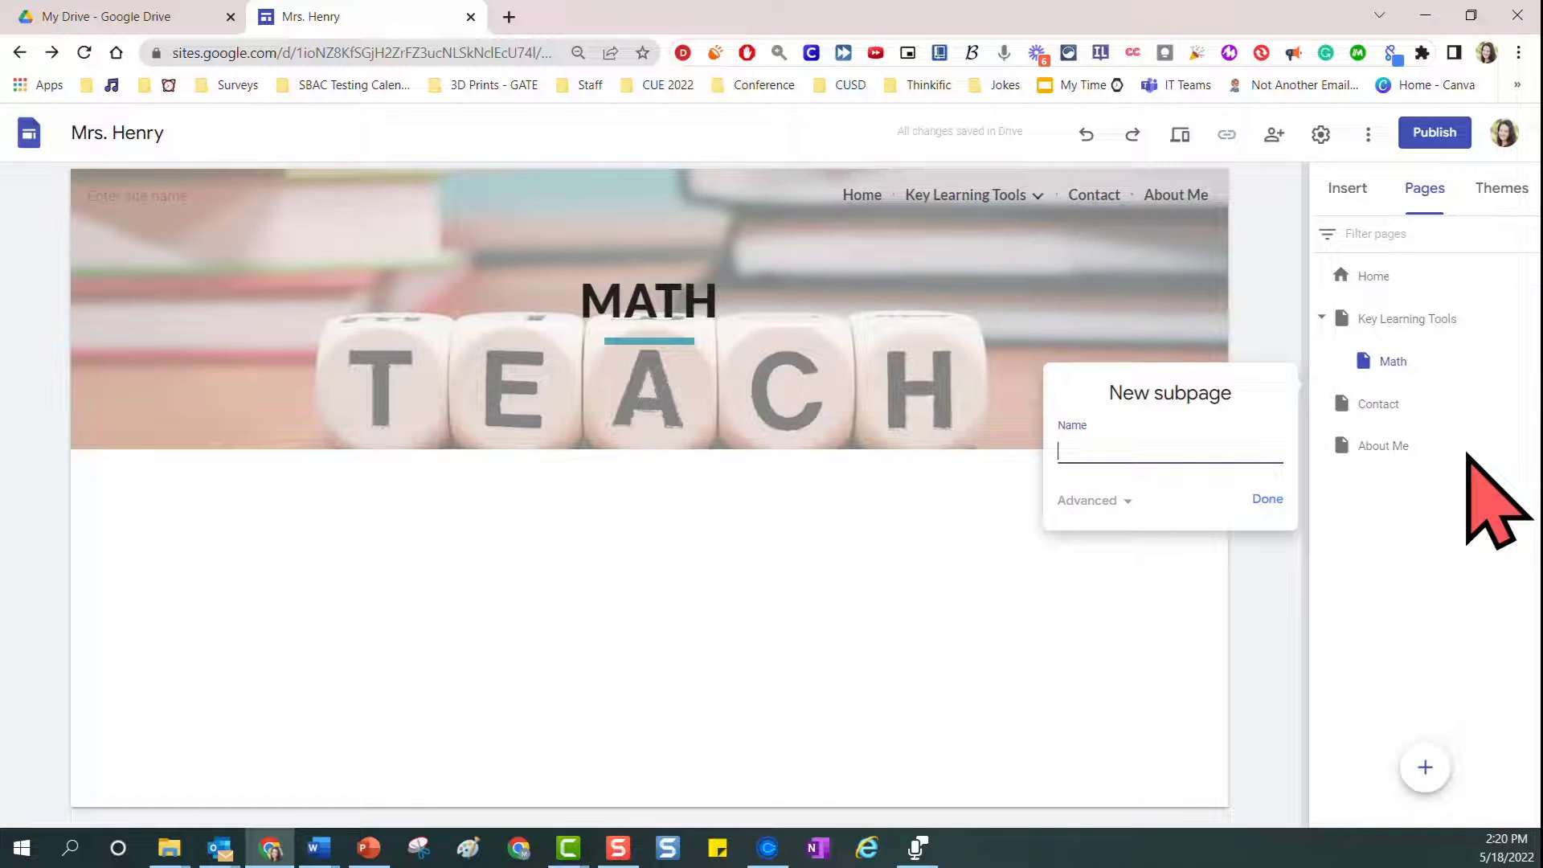
type("ELA")
left_click(1271, 502)
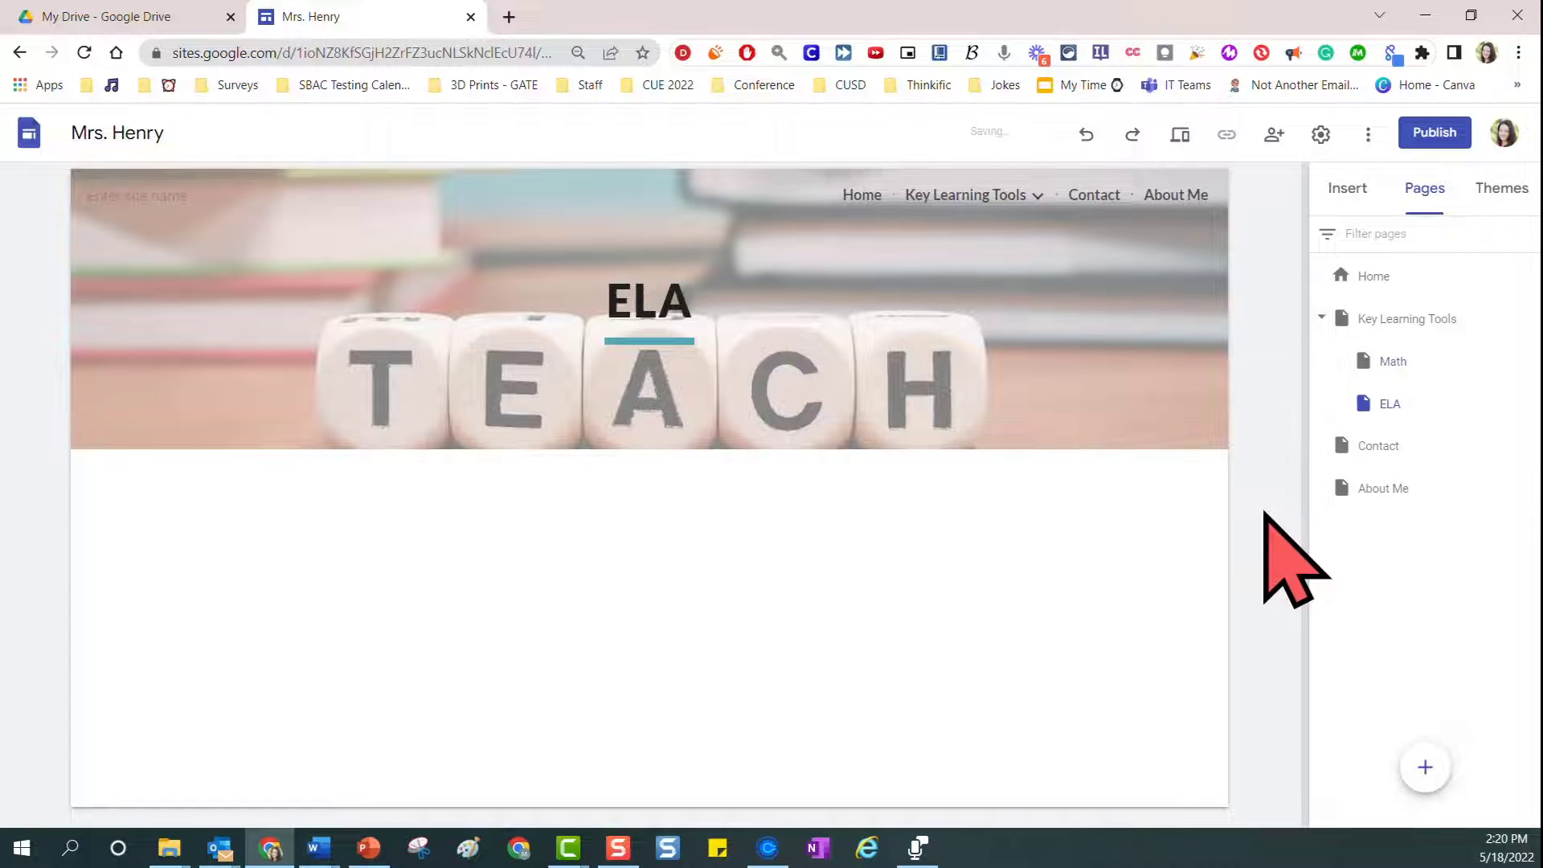
Add a subpage named "Computer Science" under the Key Learning Tools page
left_click(1528, 318)
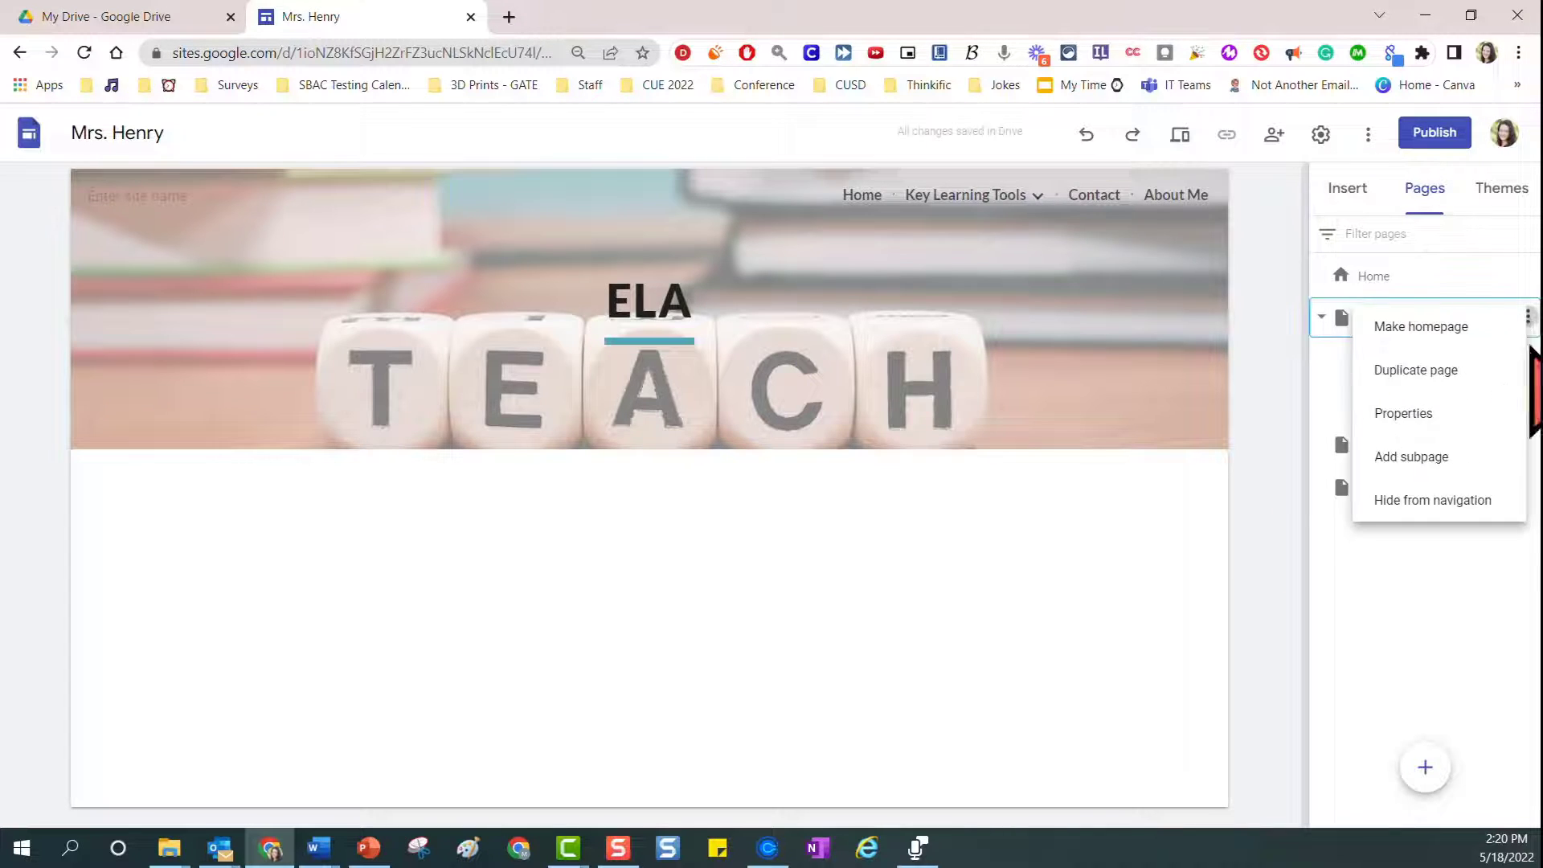
left_click(1456, 458)
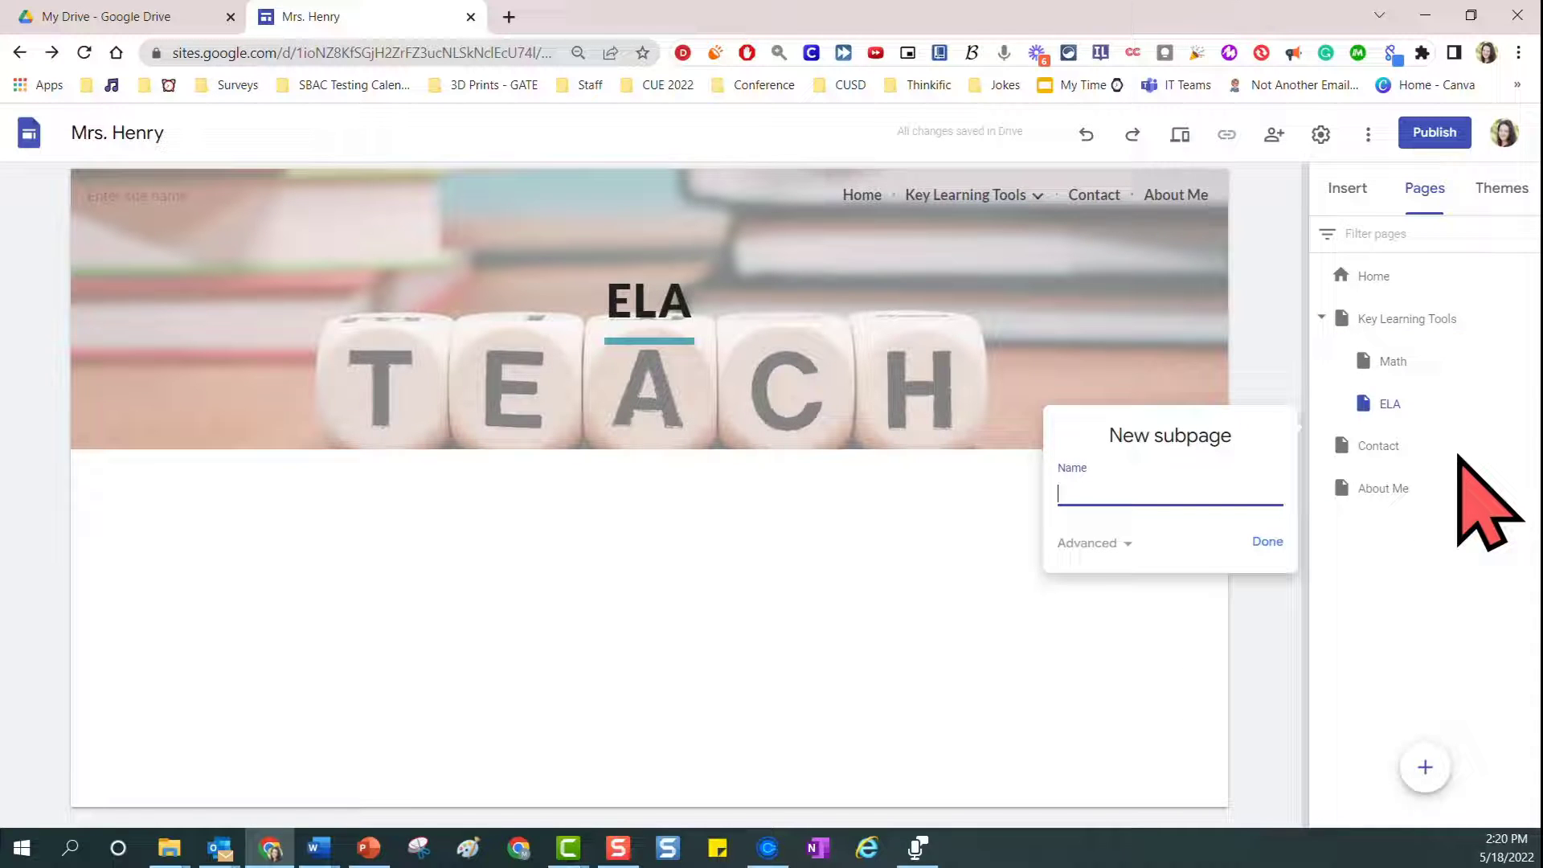
type("C")
type("mputer Science")
left_click(1276, 543)
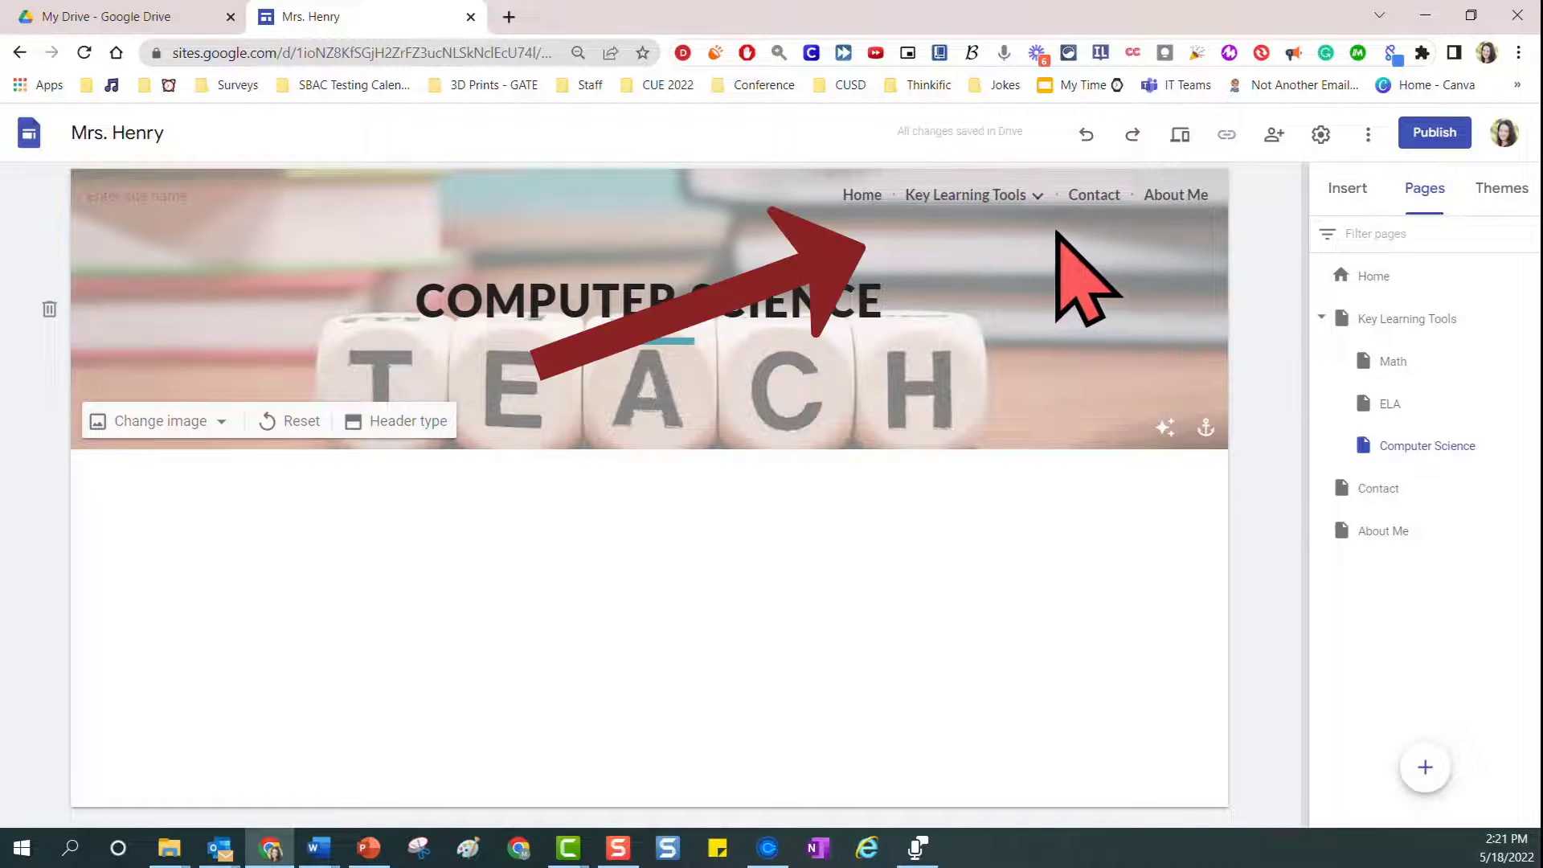
Check the Key Learning Tools navigation dropdown, then preview the site and exit the preview
mouse_move(1042, 202)
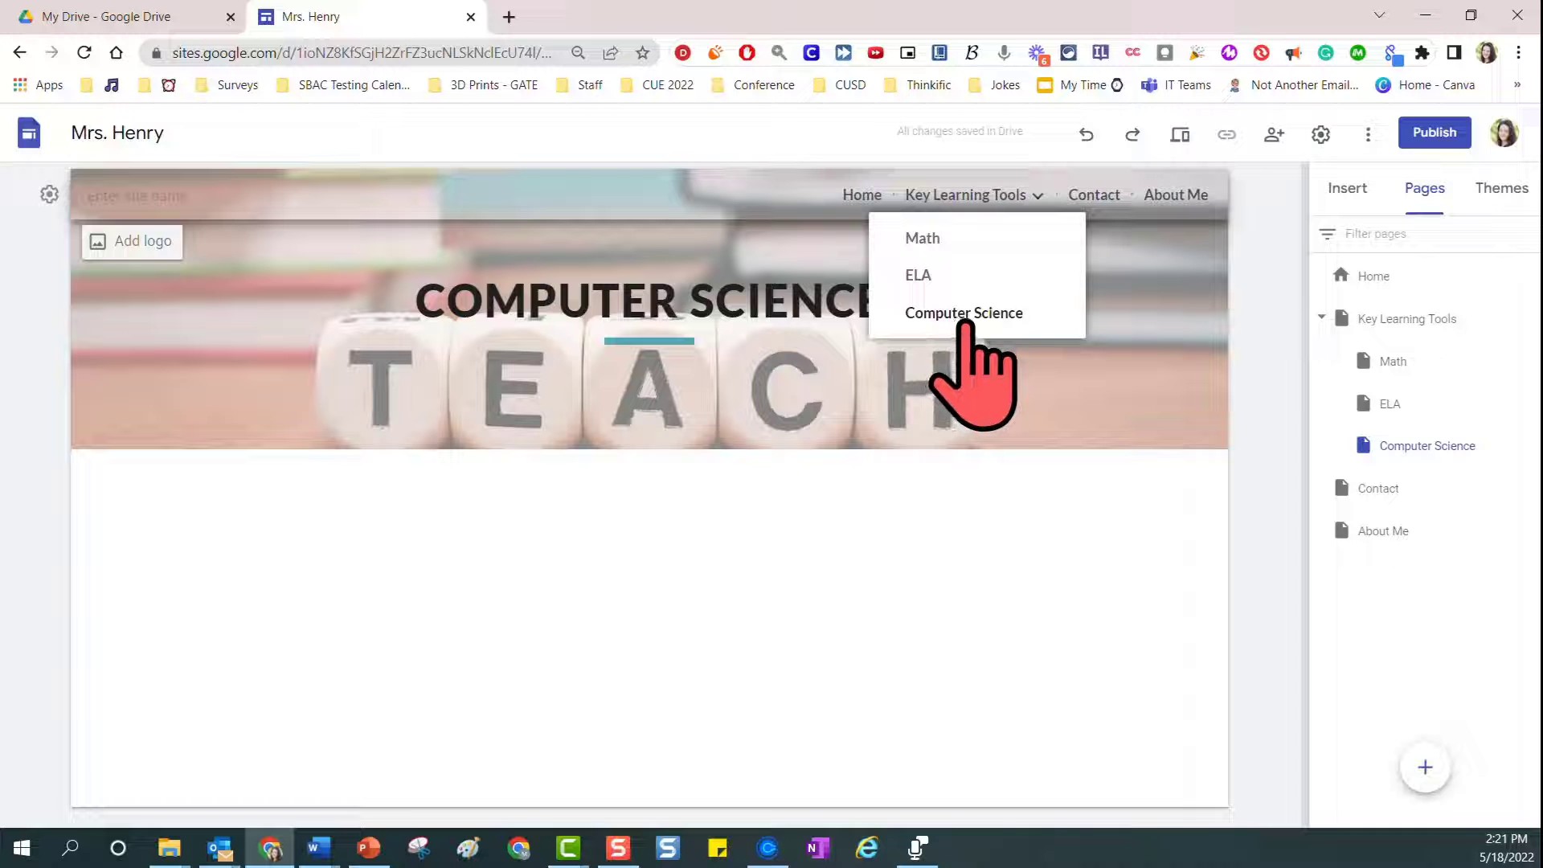
left_click(1180, 134)
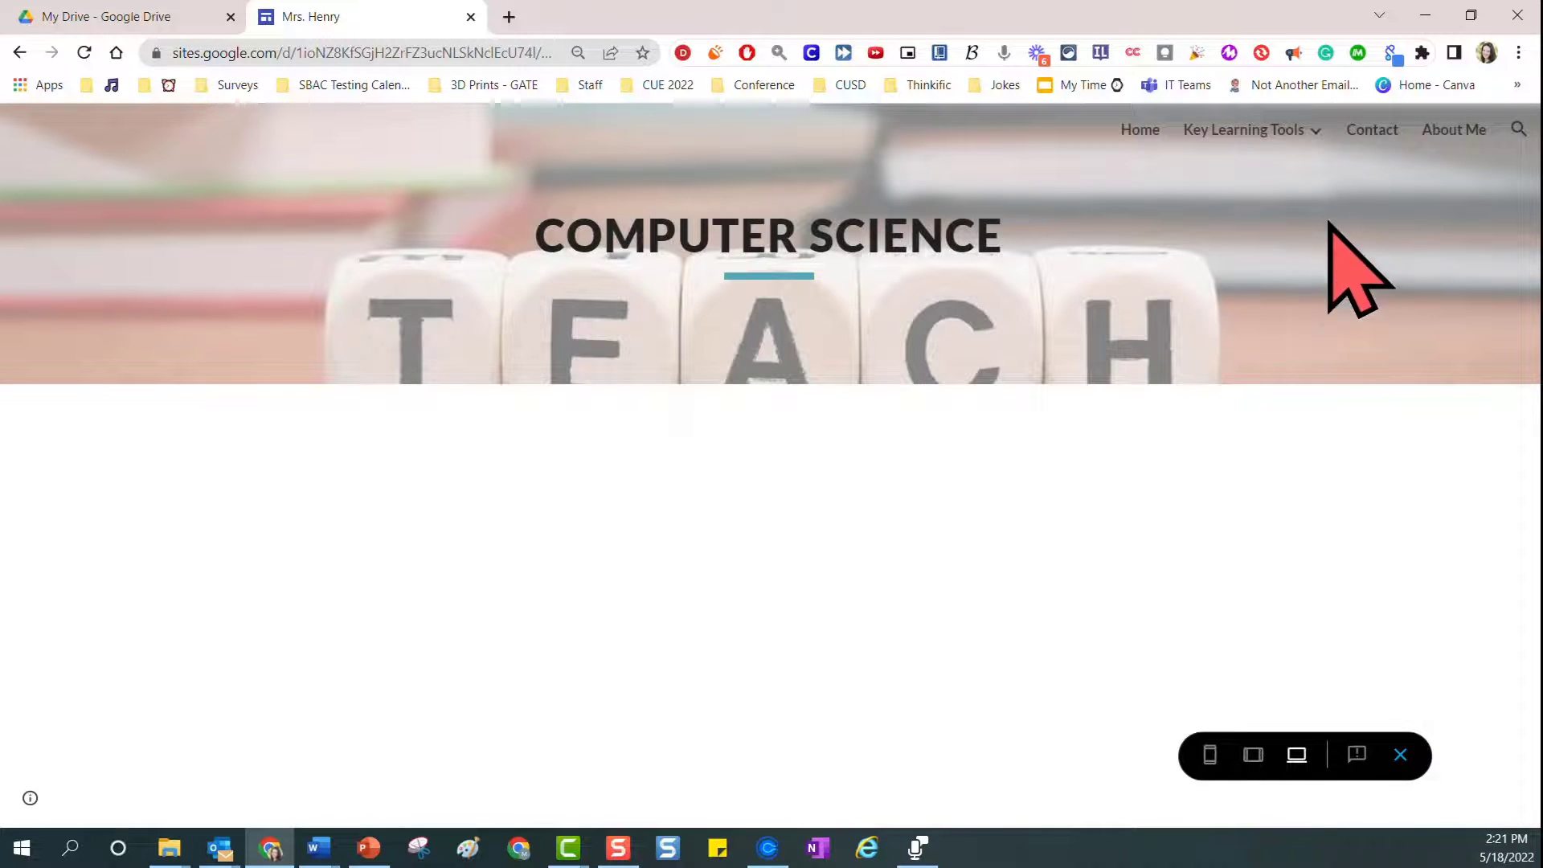
mouse_move(1314, 135)
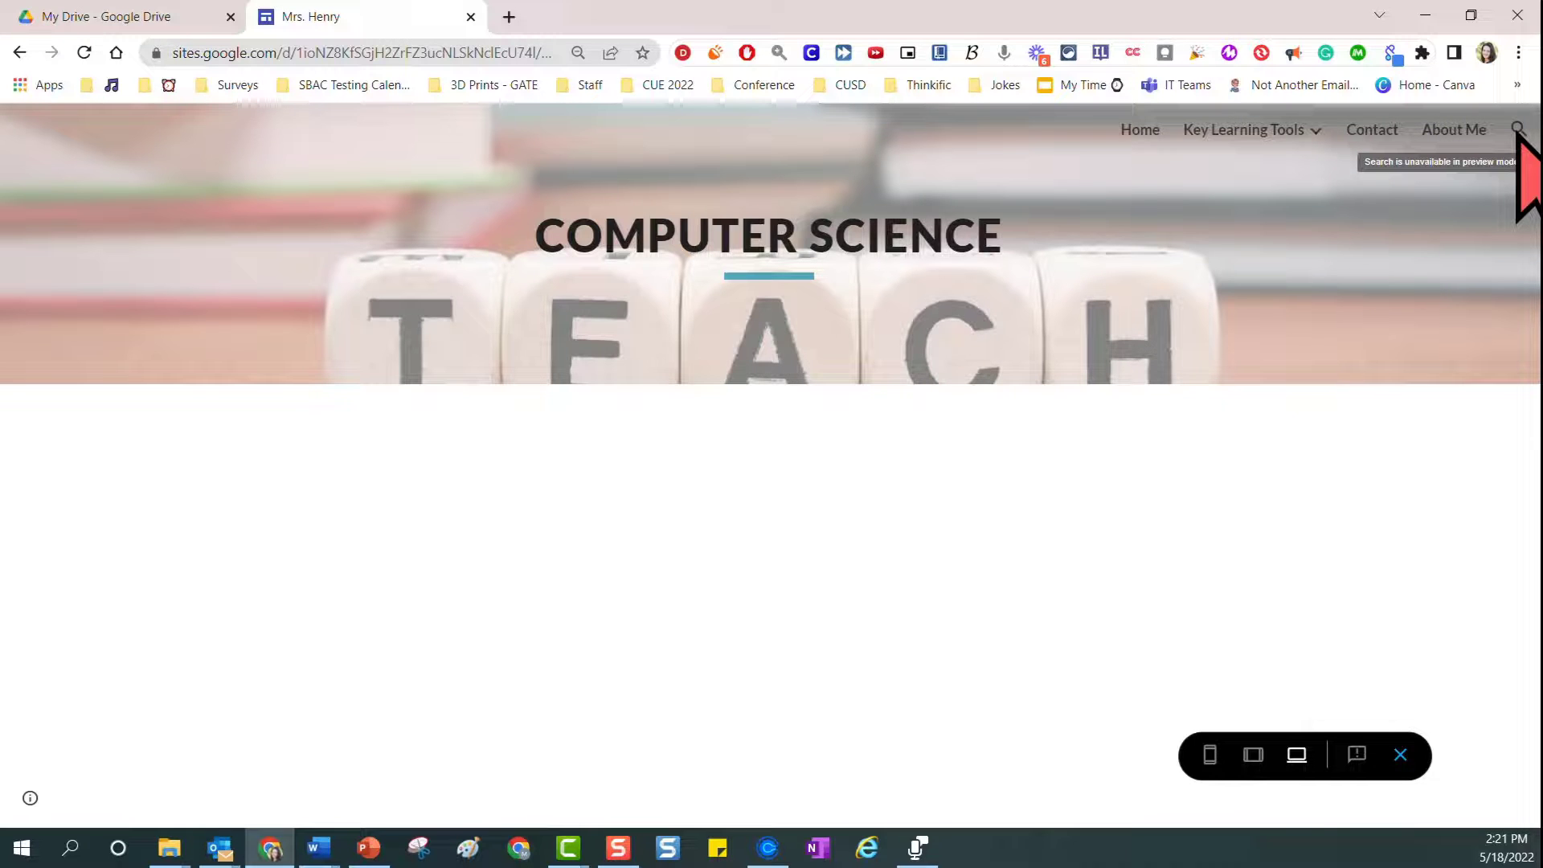
left_click(1399, 755)
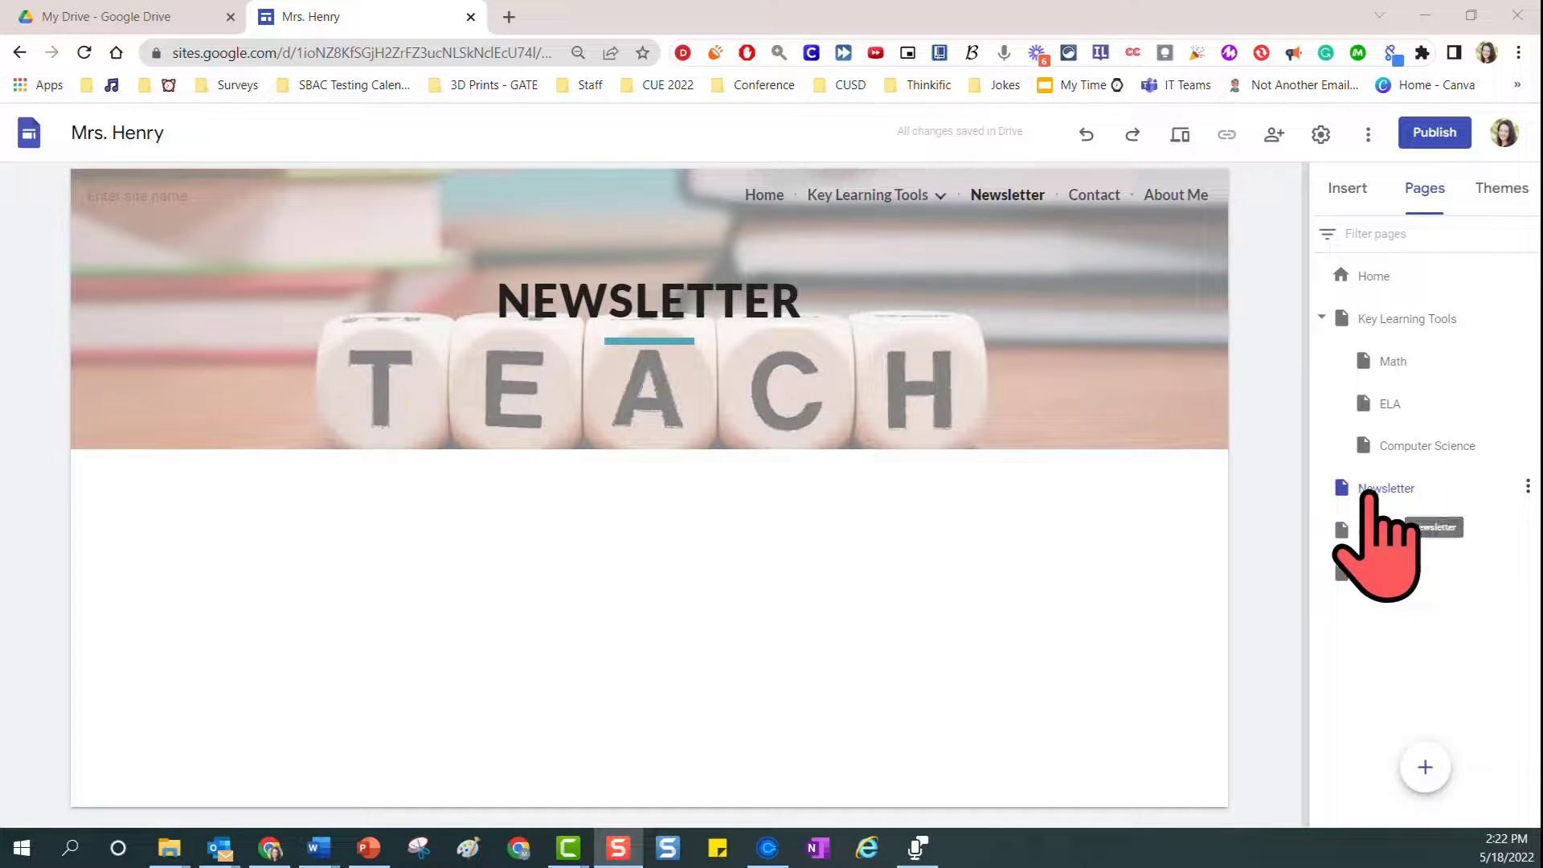
Move the Newsletter page under Key Learning Tools as a subpage, then return it to the top level above Contact
left_click_drag(1372, 484, 1450, 396)
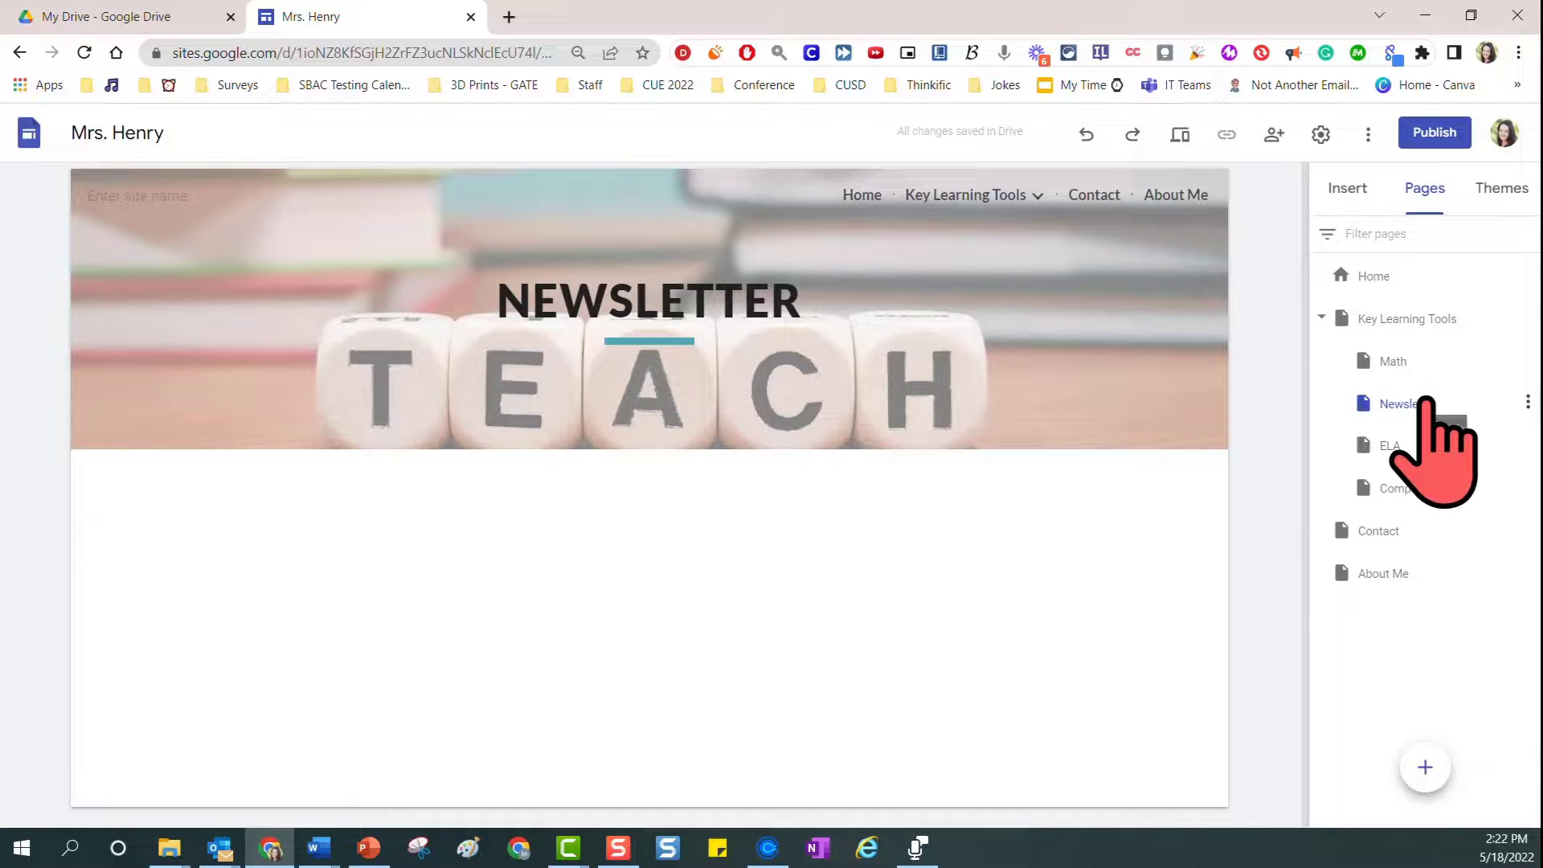
left_click_drag(1423, 403, 1402, 518)
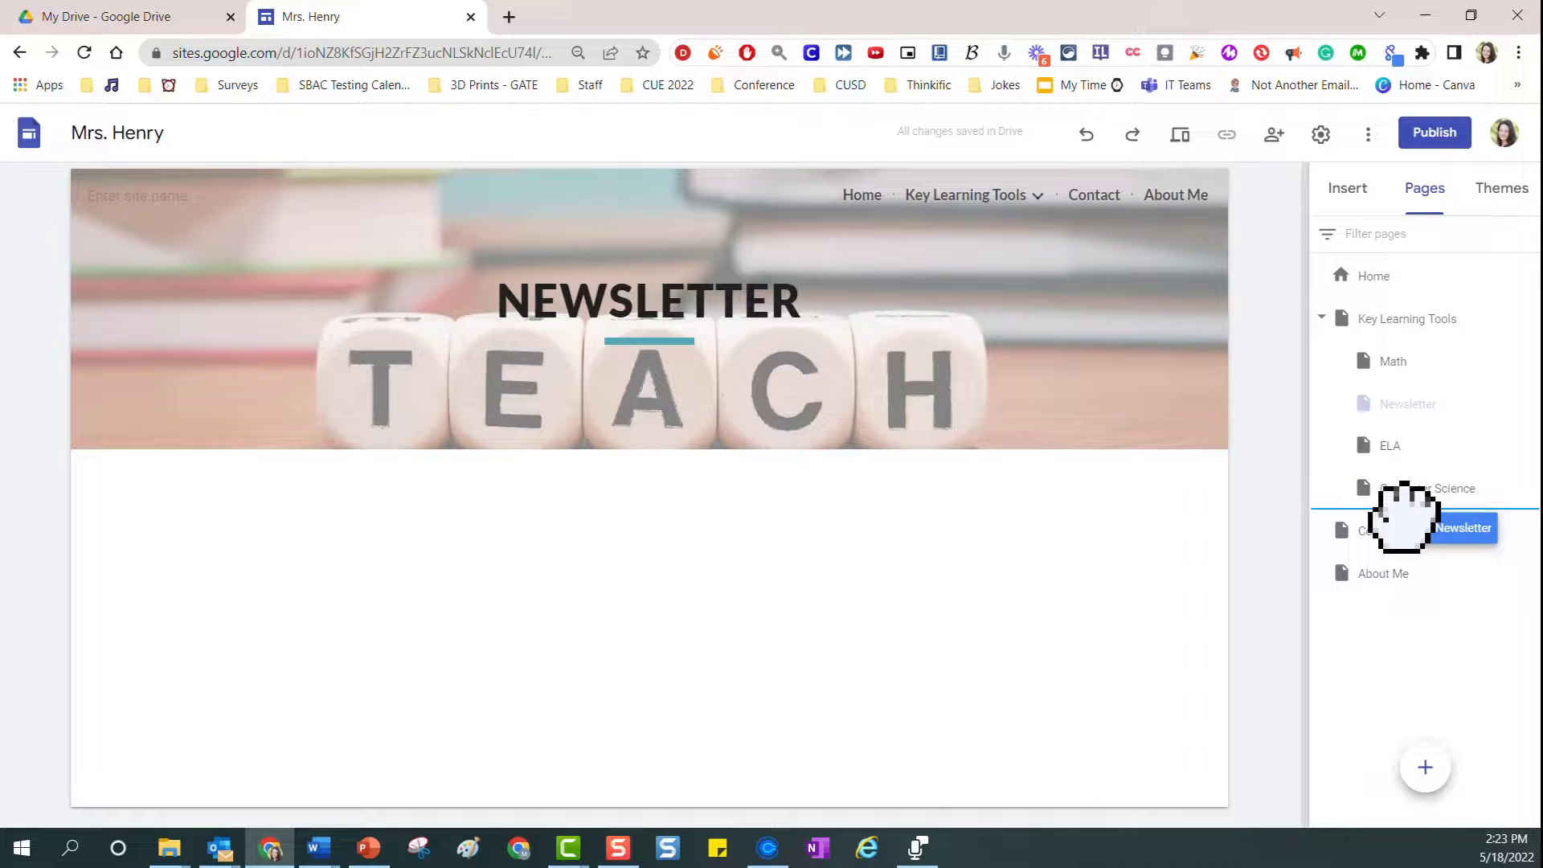
left_click_drag(1402, 518, 1413, 470)
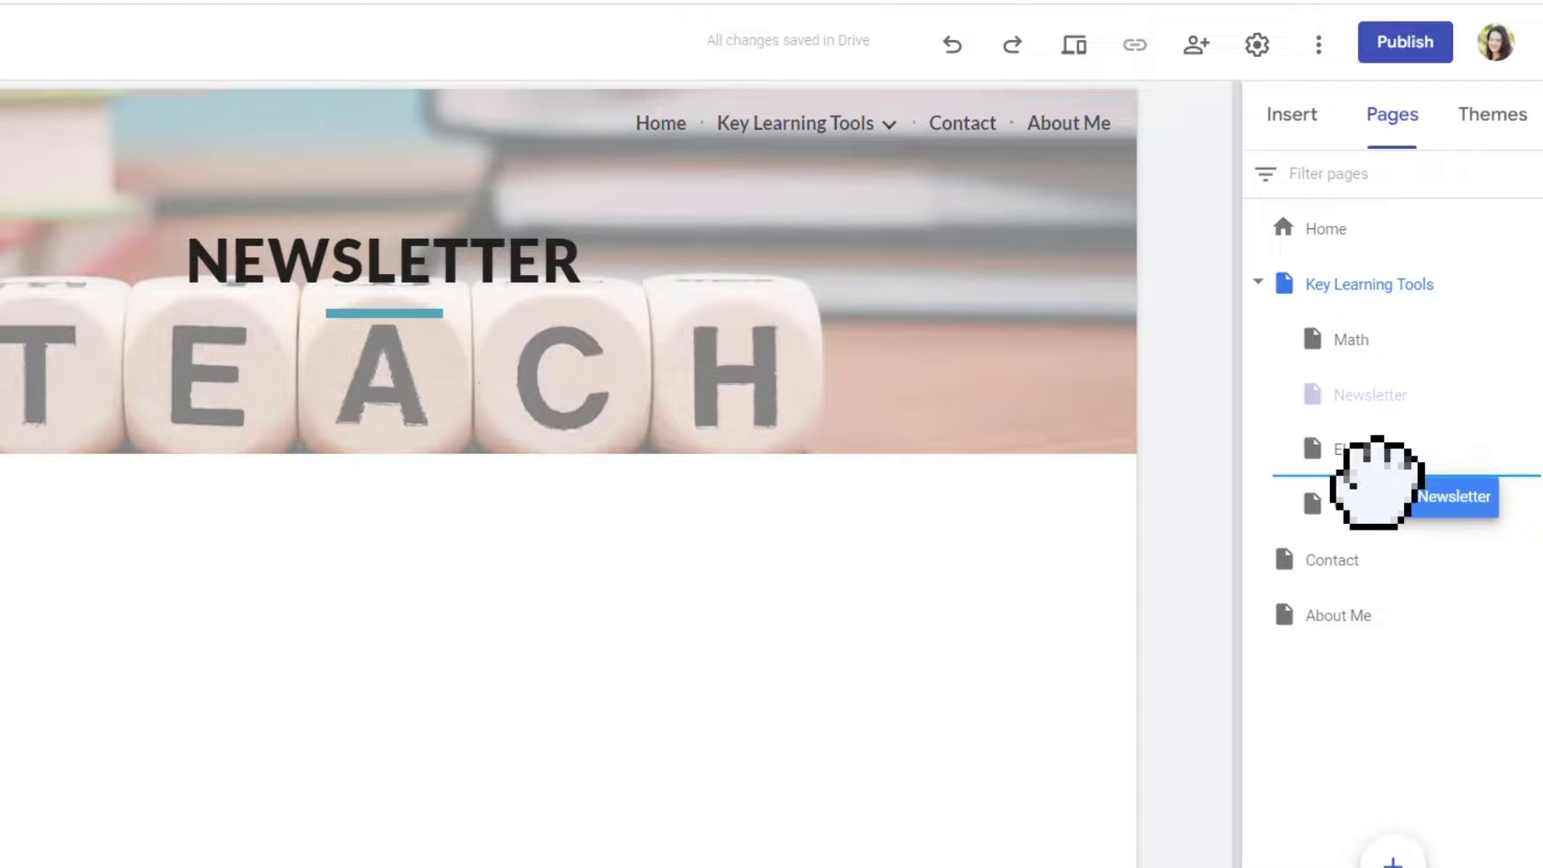
left_click_drag(1376, 482, 1375, 528)
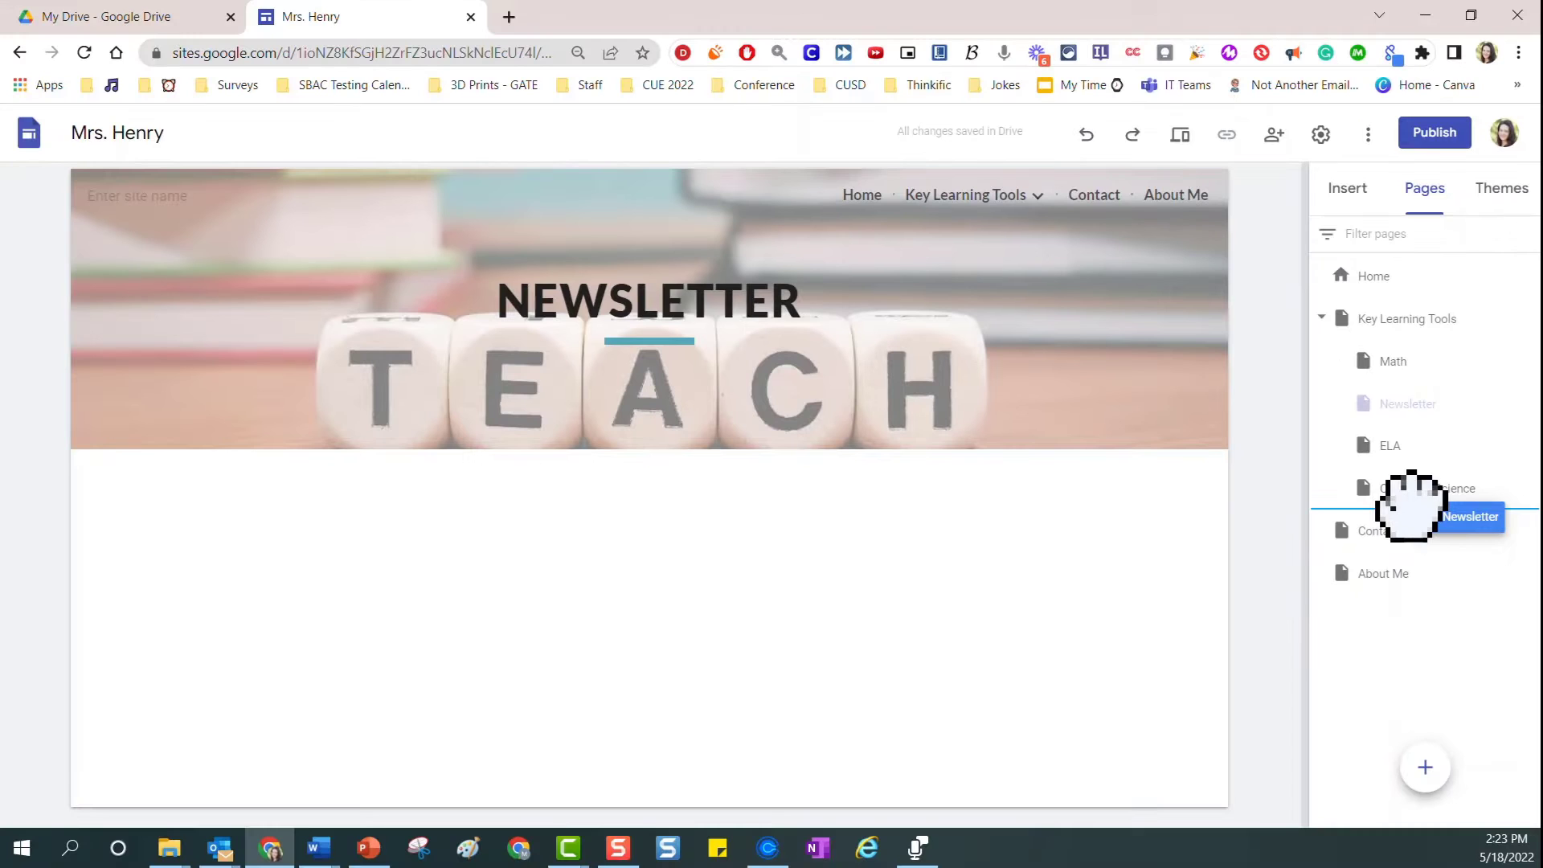
left_click_drag(1411, 506, 1412, 509)
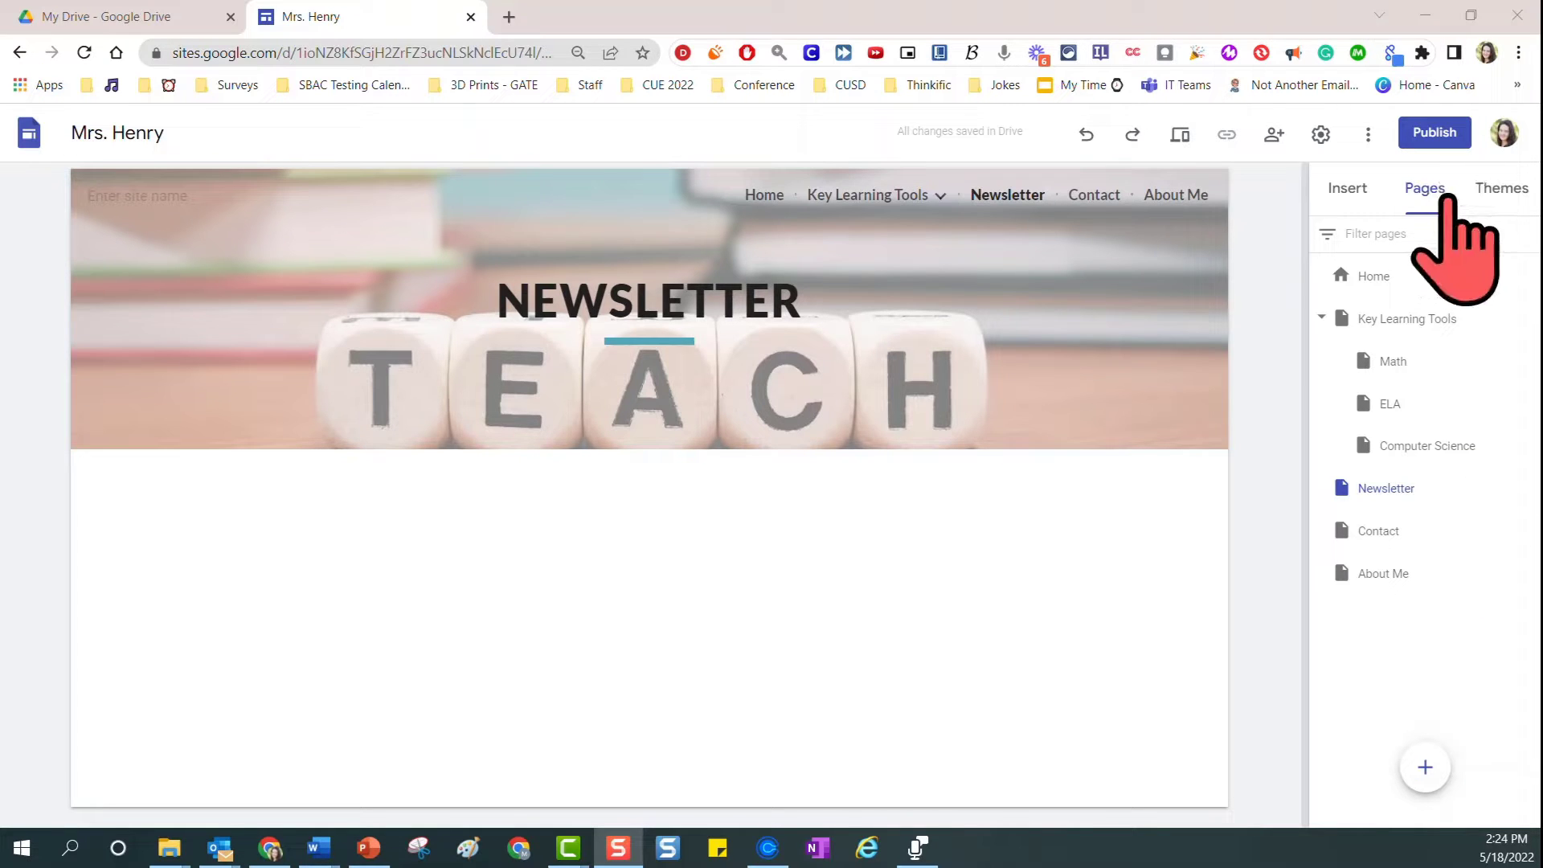
left_click(1499, 193)
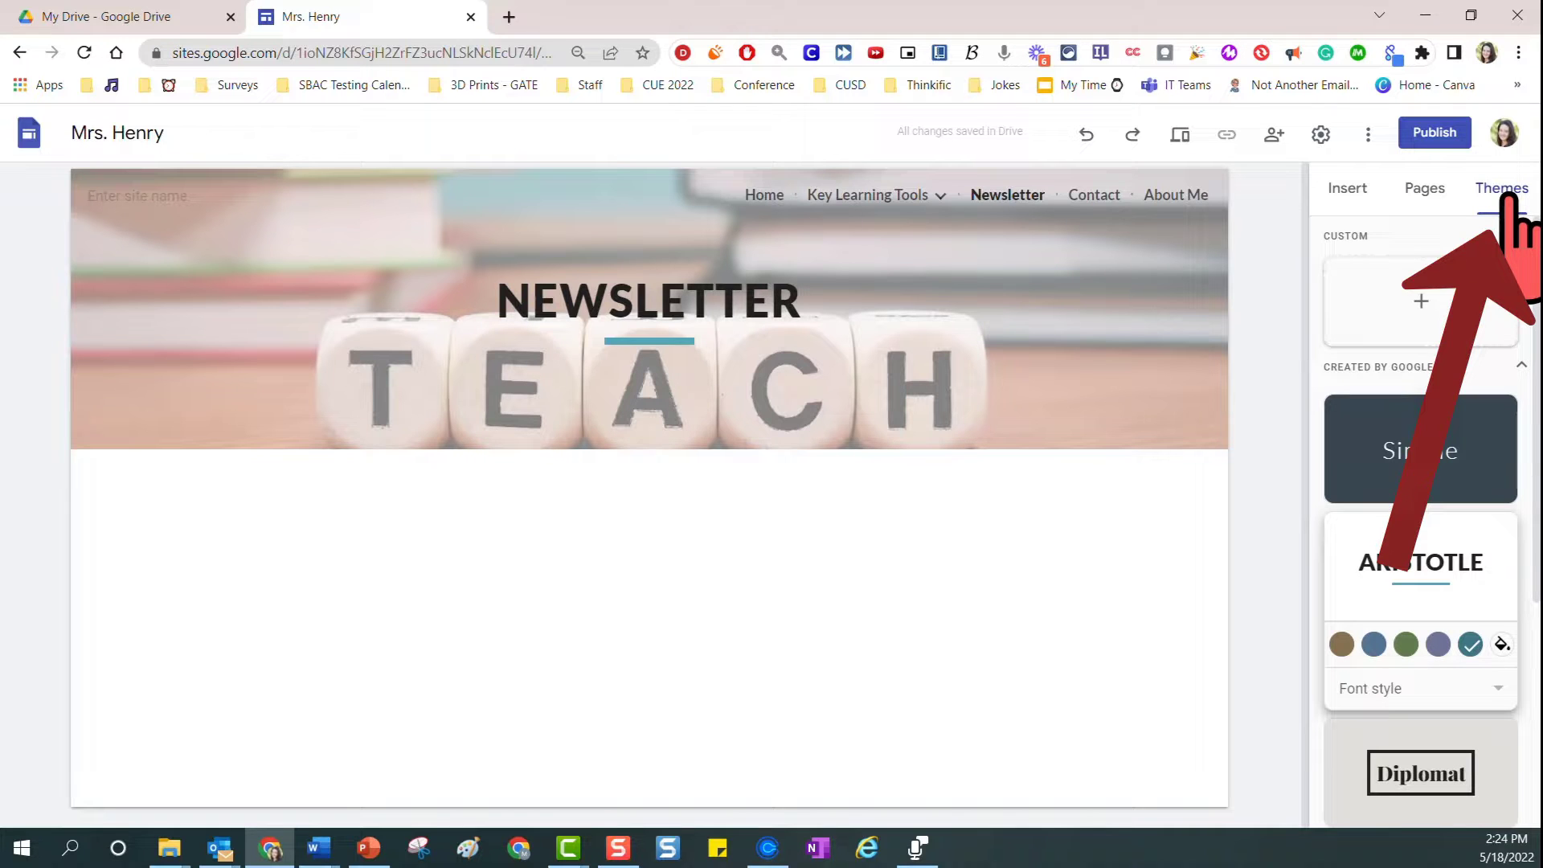
left_click(1416, 195)
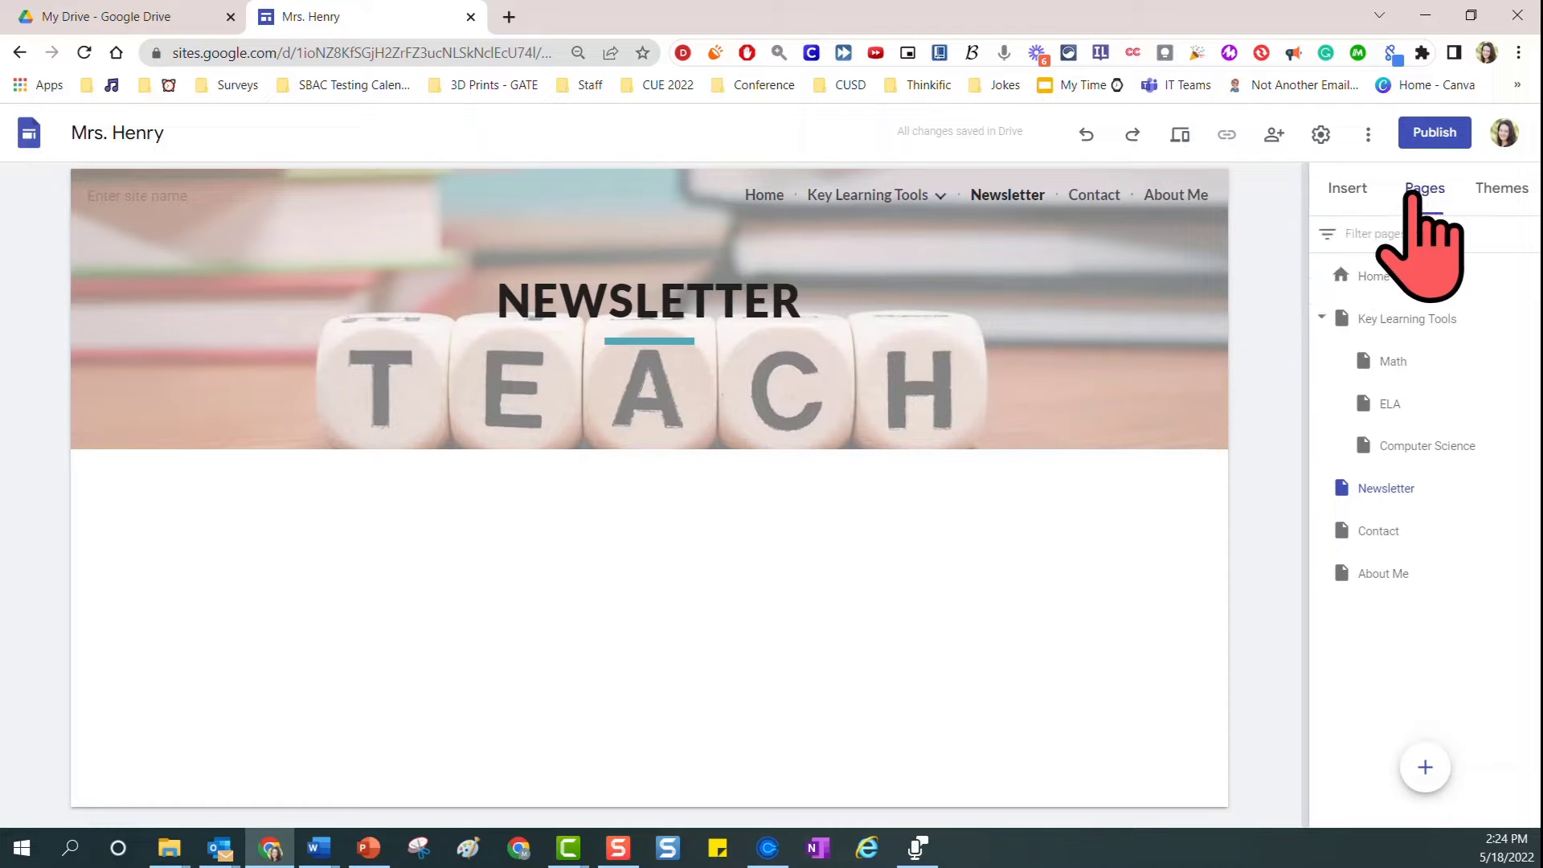
left_click(1345, 190)
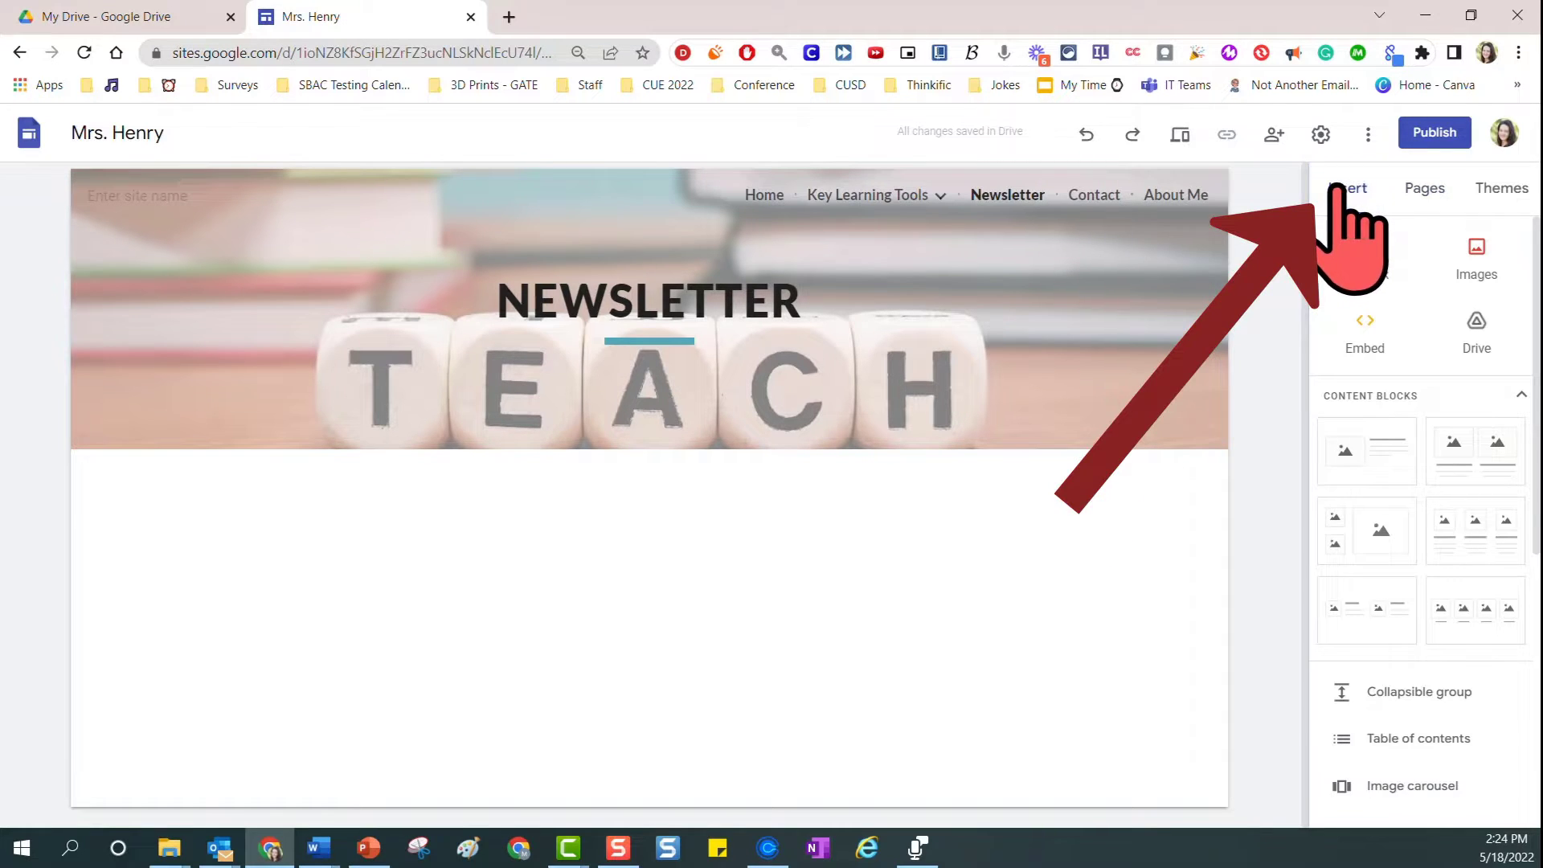